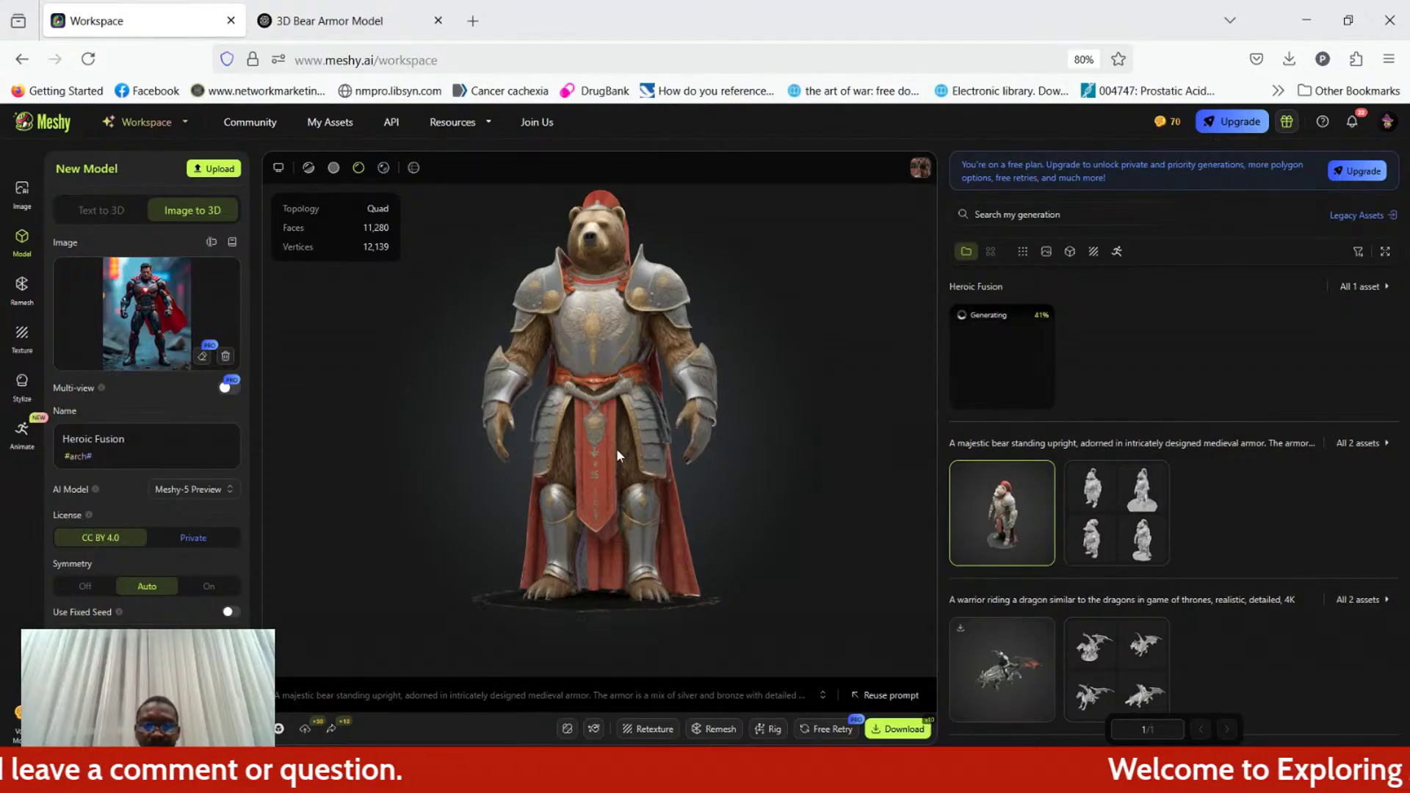
{"action": "left_click", "coordinate": [452, 122]}
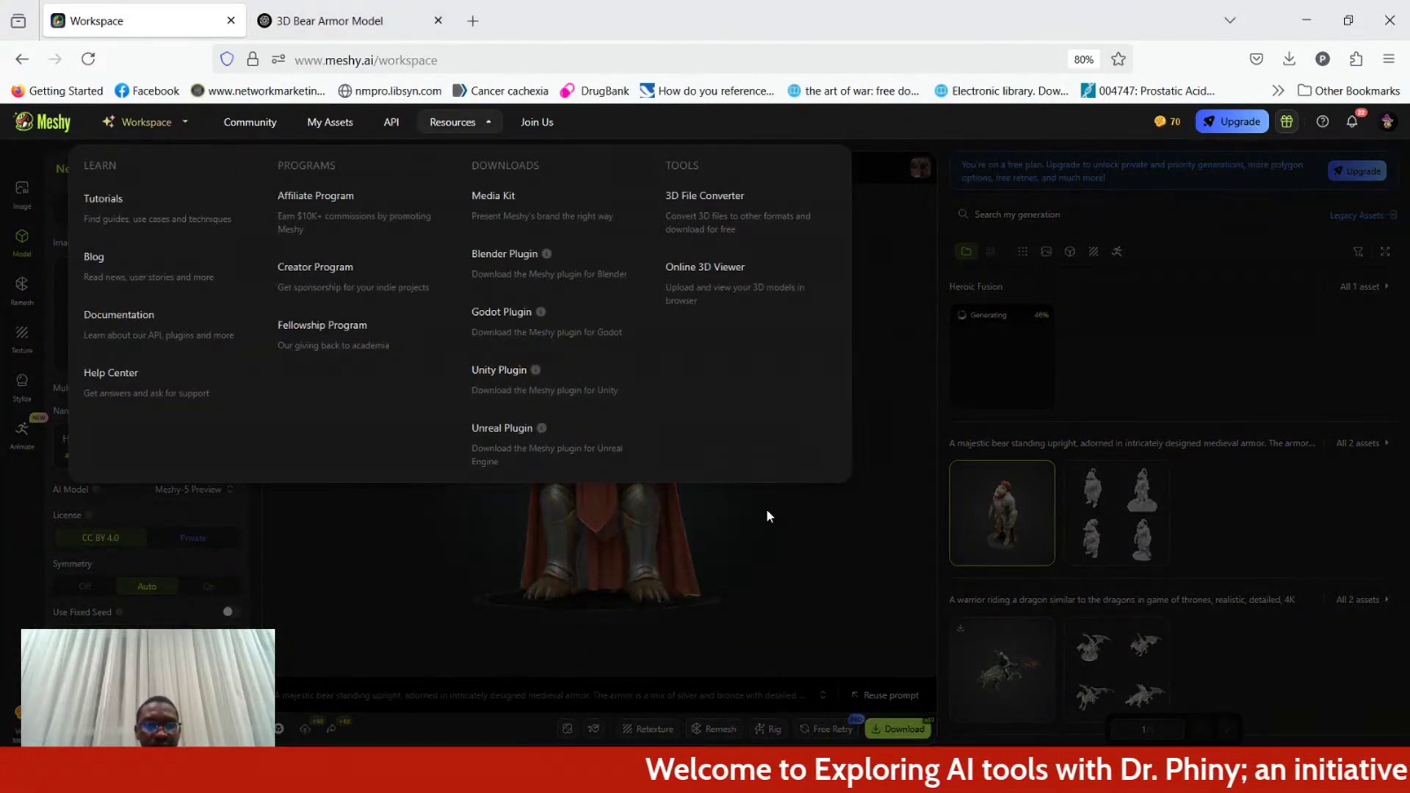
{"action": "left_click", "coordinate": [765, 516]}
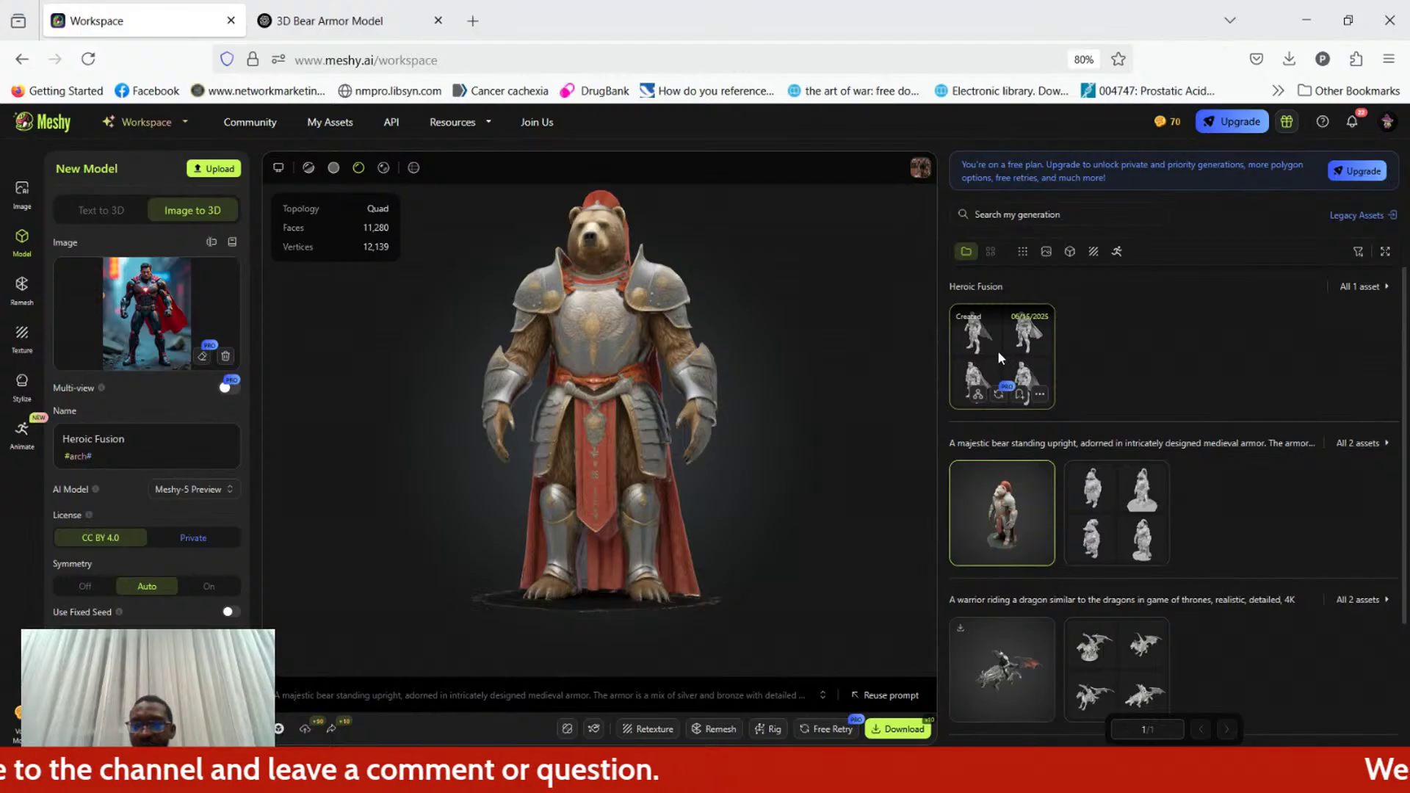
Generate a textured model from the fourth Heroic Fusion draft with a fixed 10K polycount and quad topology
{"action": "left_click", "coordinate": [997, 358]}
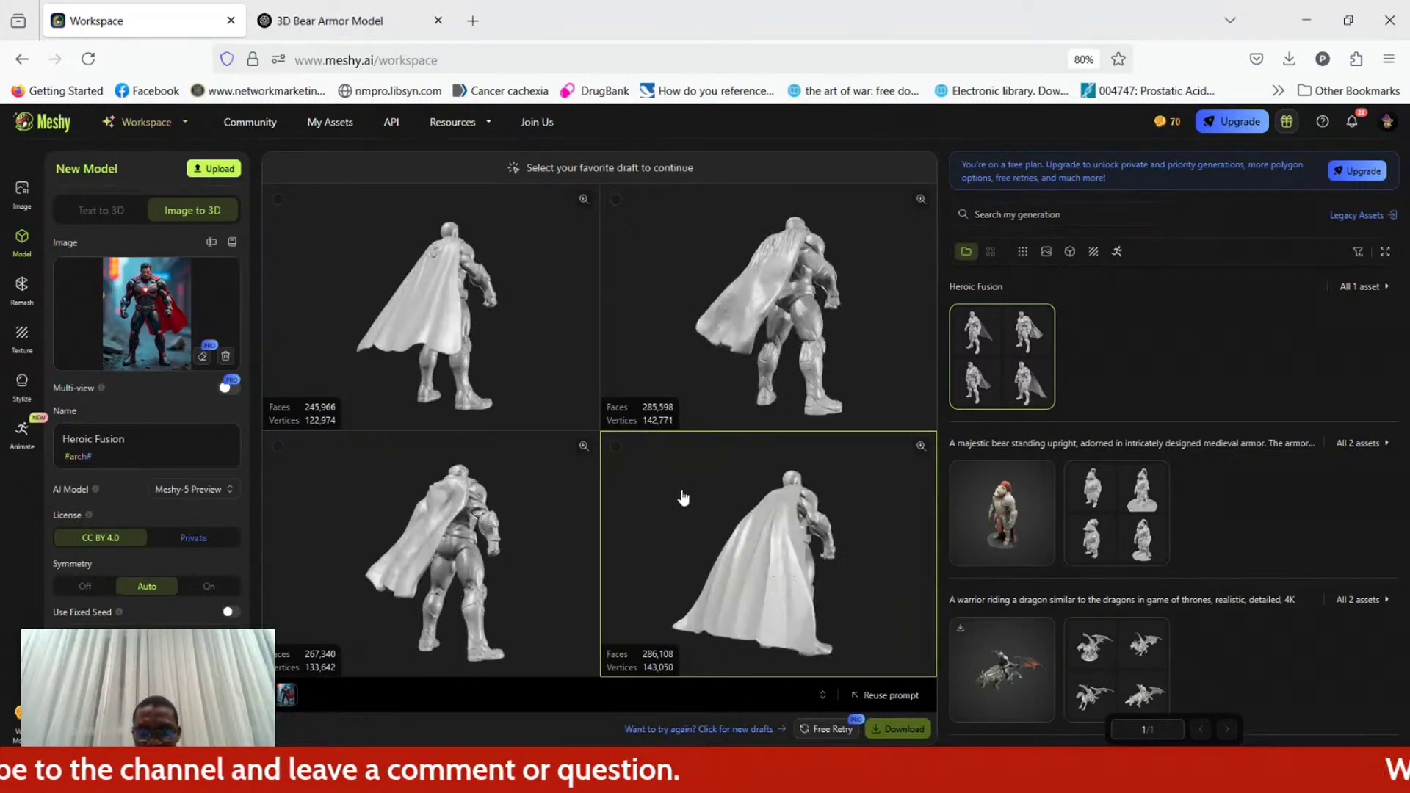
{"action": "left_click", "coordinate": [787, 547]}
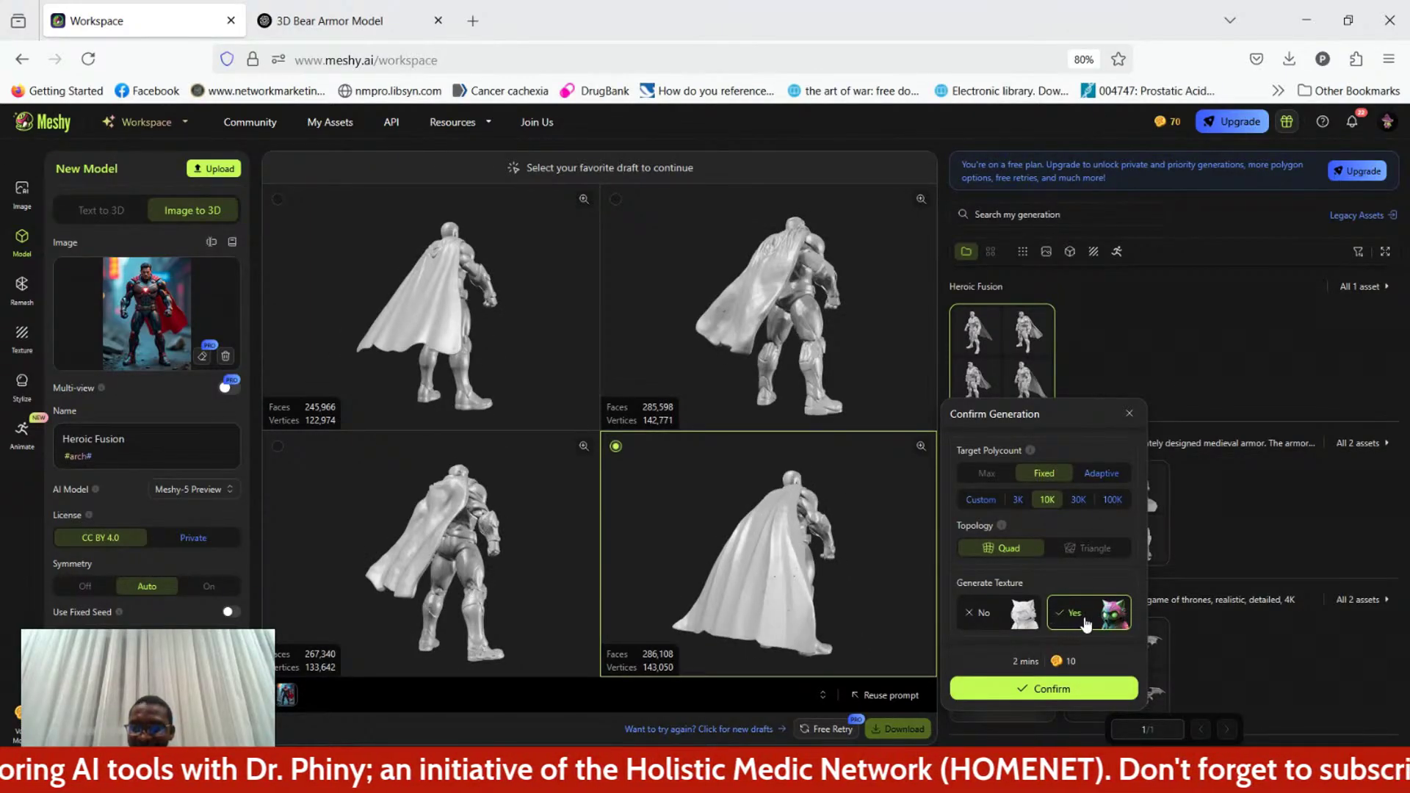
{"action": "left_click", "coordinate": [1076, 690]}
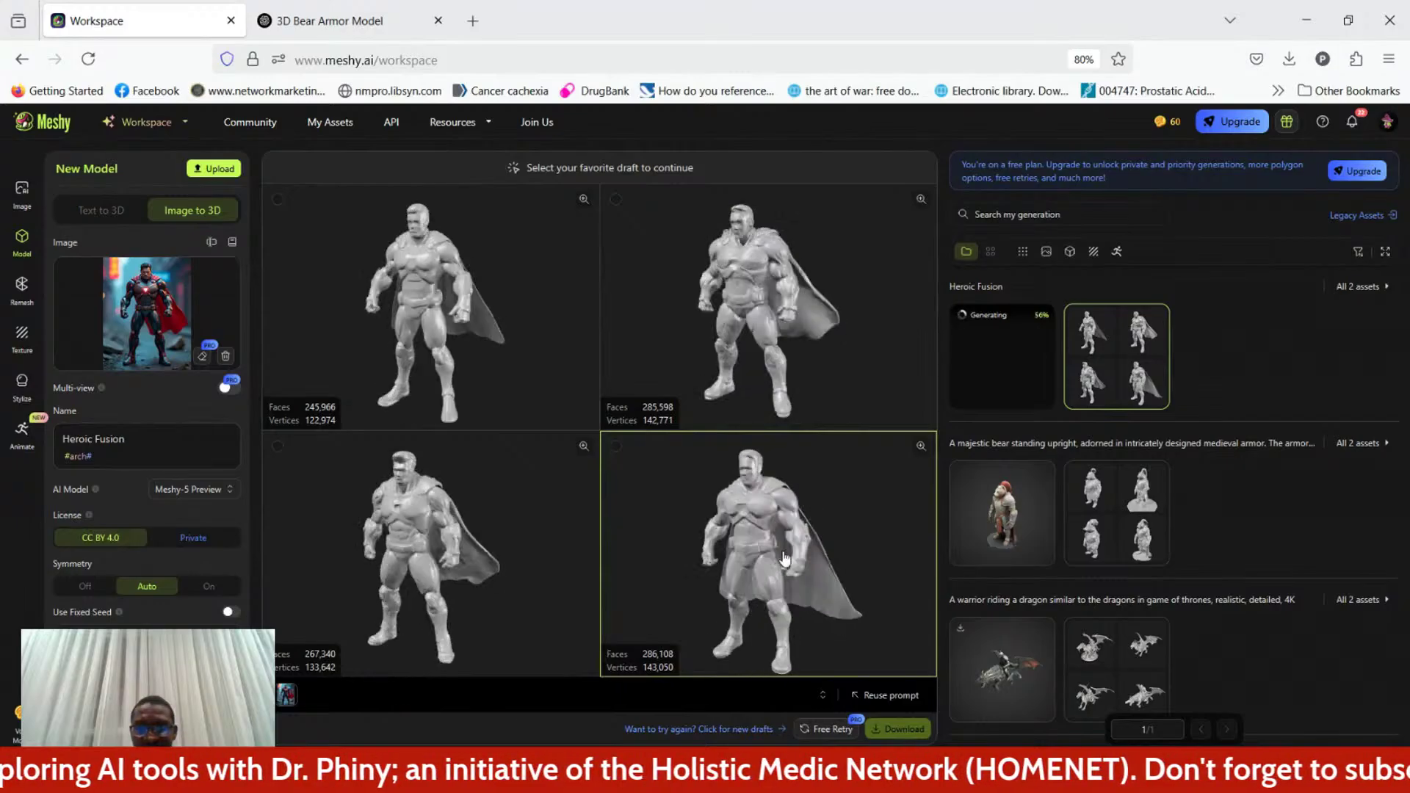
{"action": "left_click", "coordinate": [807, 542]}
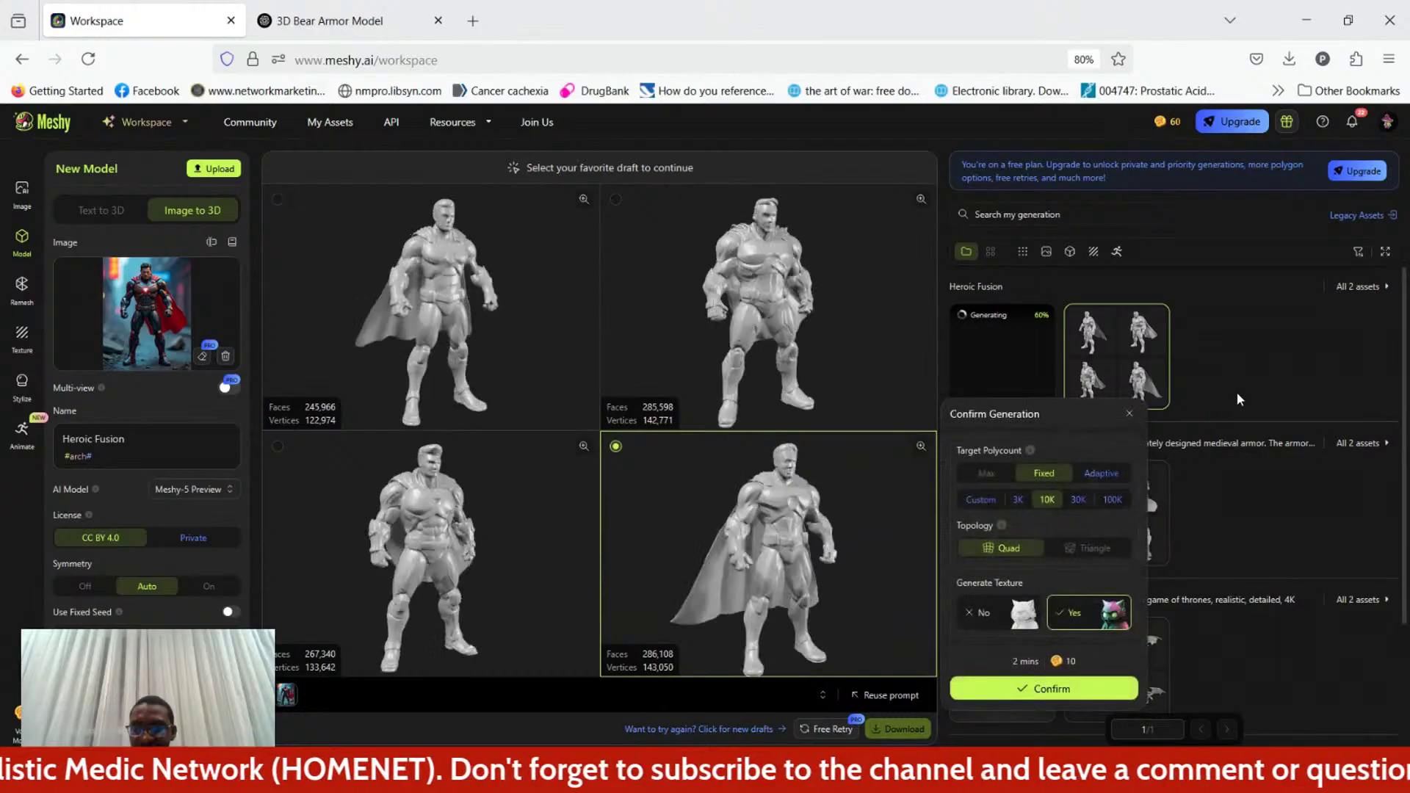
{"action": "left_click", "coordinate": [1246, 389]}
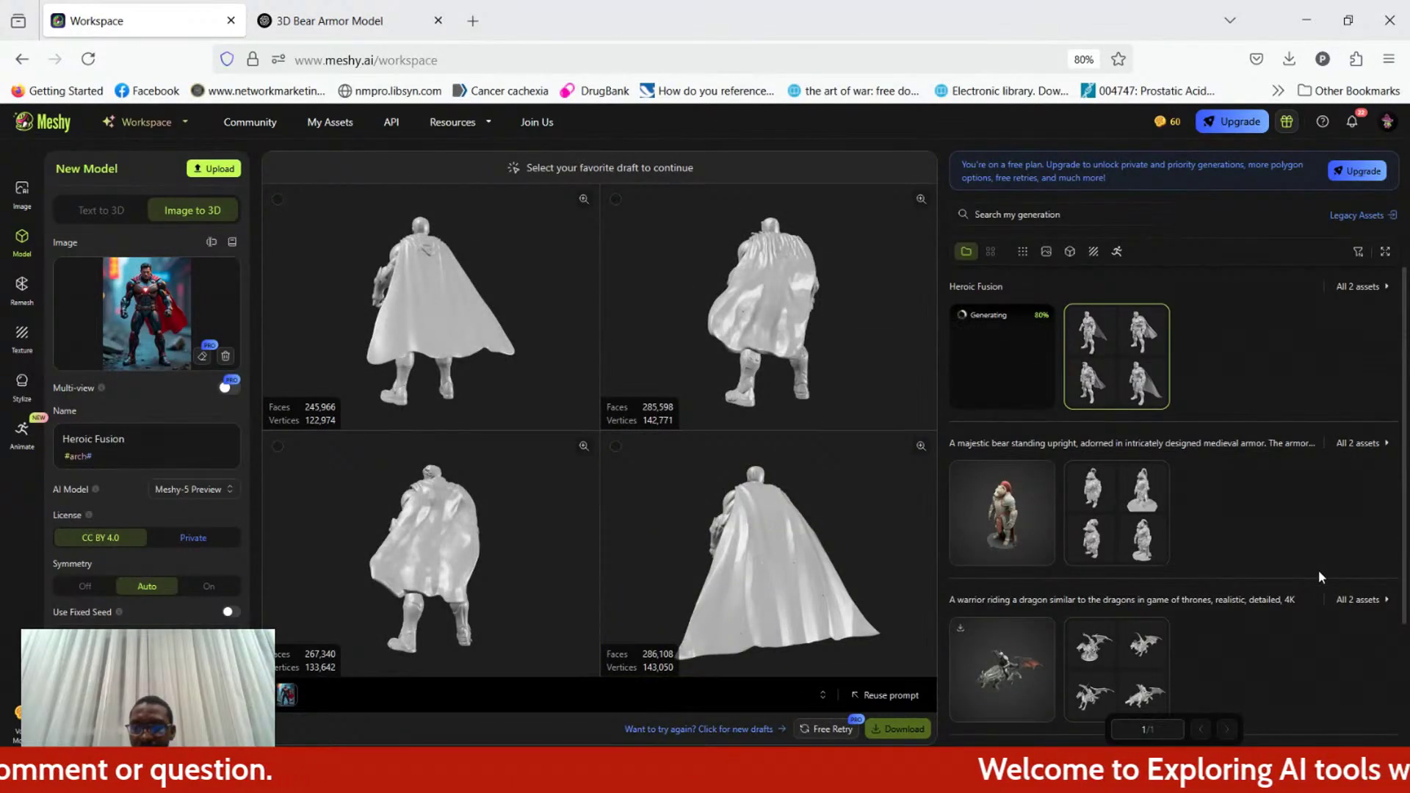
Inspect the warrior-riding-a-dragon model from another angle and view its drafts, then return to the full asset list
{"action": "scroll", "coordinate": [1319, 576], "scroll_direction": "down", "scroll_amount": 2}
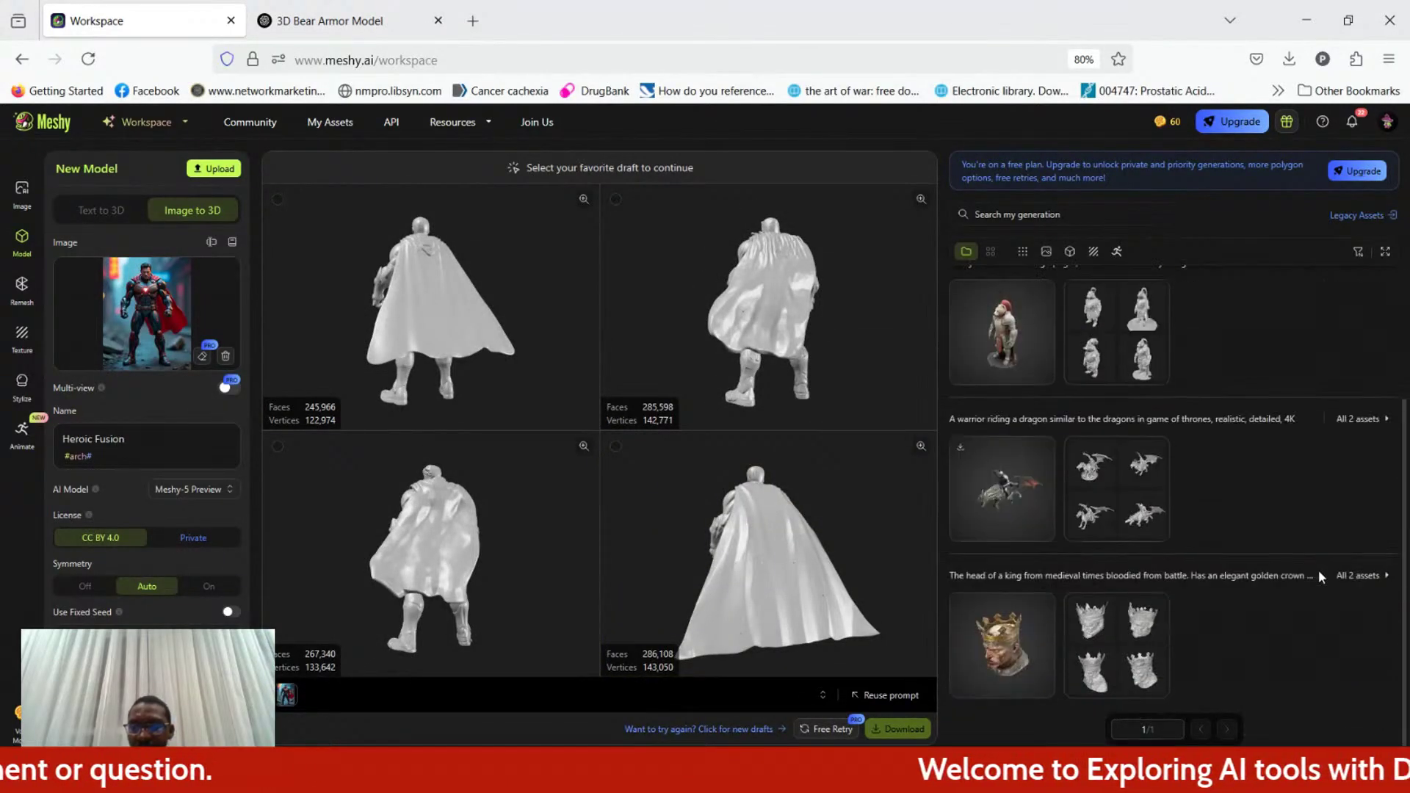
{"action": "left_click", "coordinate": [1359, 419]}
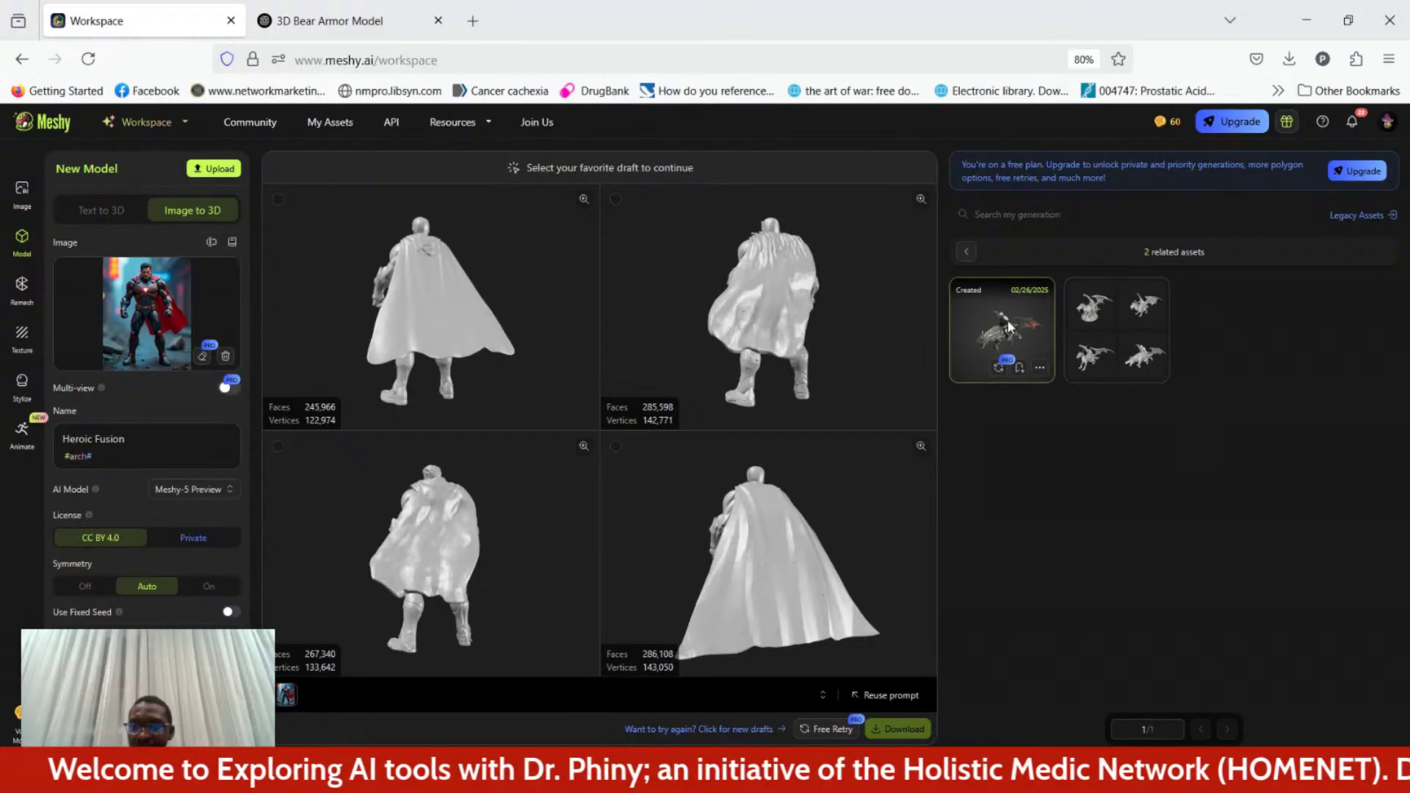
{"action": "left_click", "coordinate": [1031, 316]}
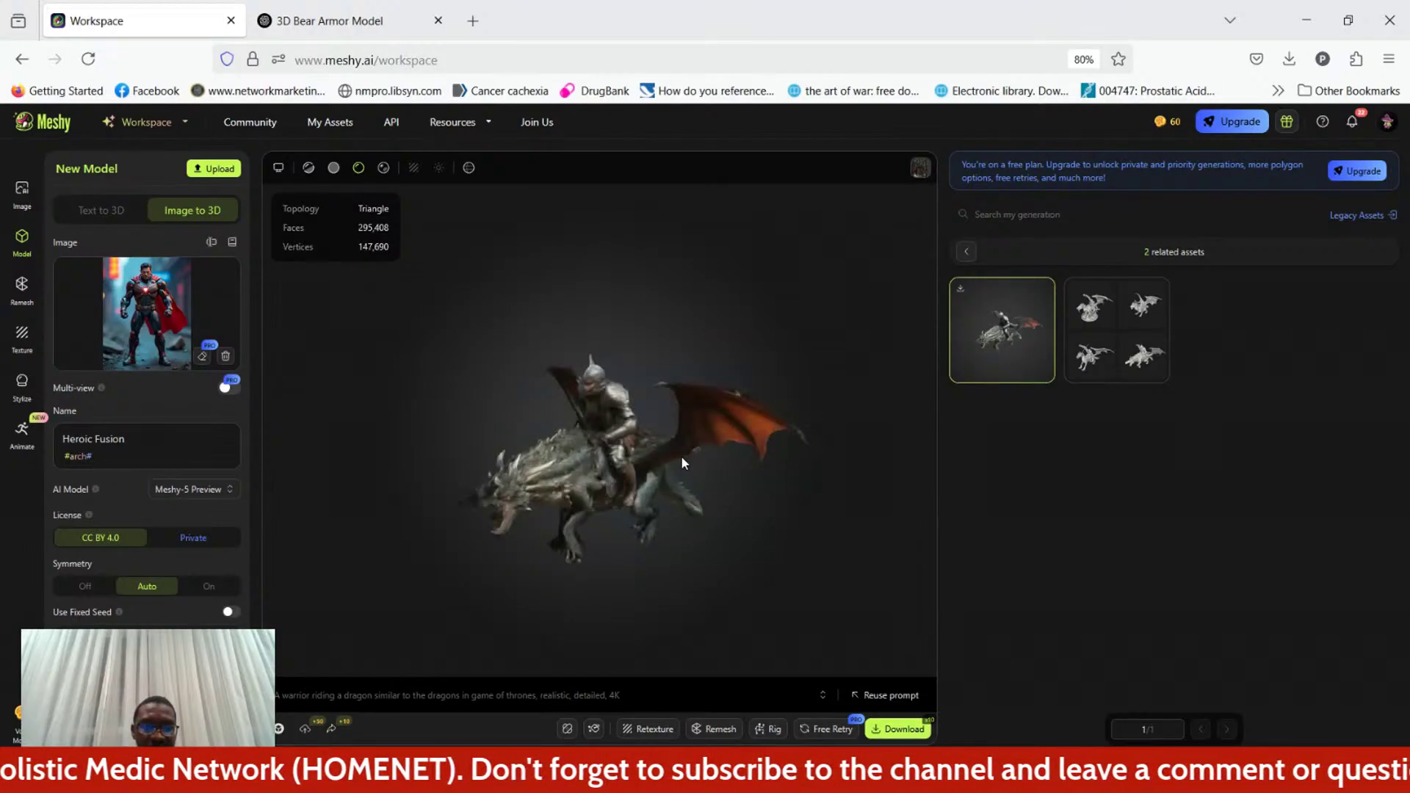
{"action": "left_click_drag", "start_coordinate": [553, 449], "coordinate": [638, 442]}
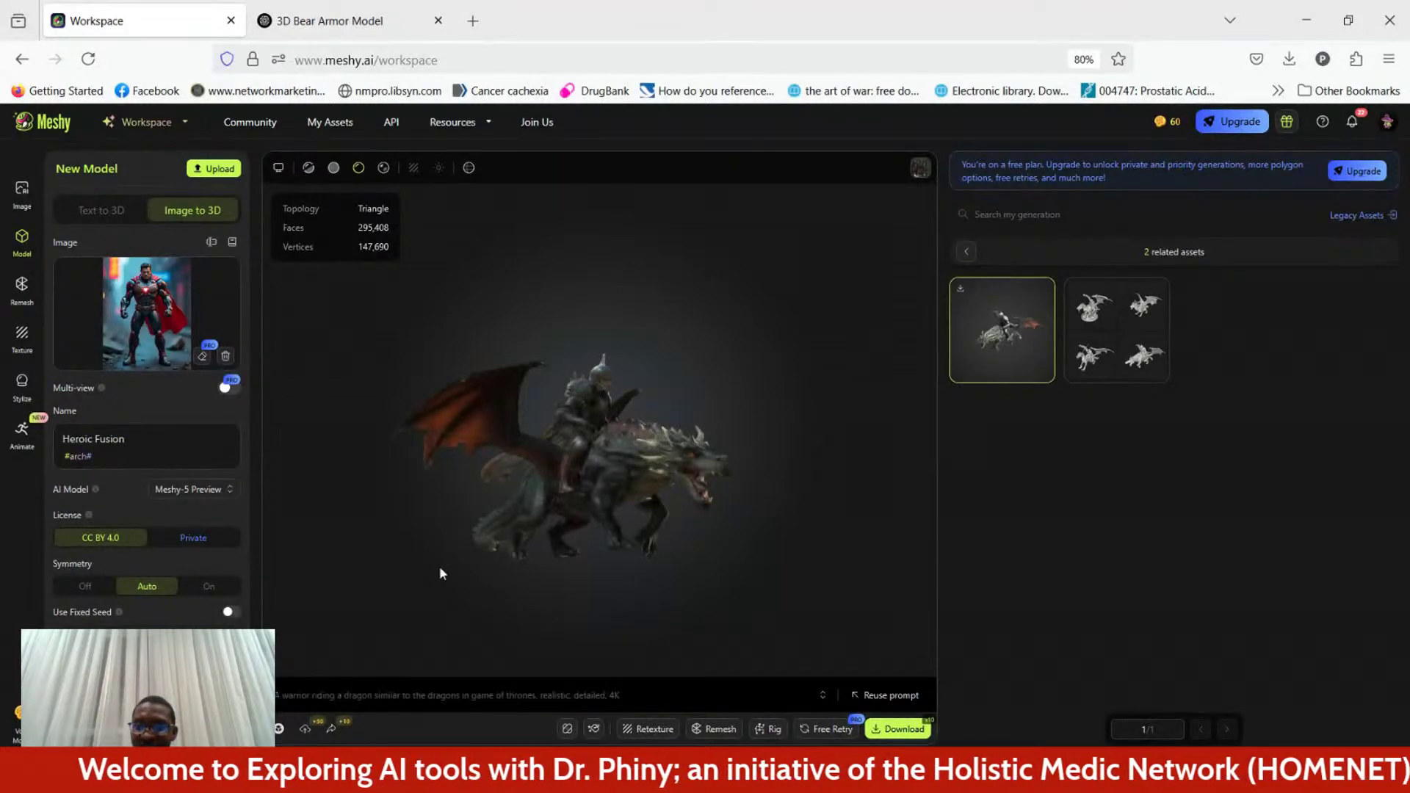
{"action": "left_click", "coordinate": [1090, 334]}
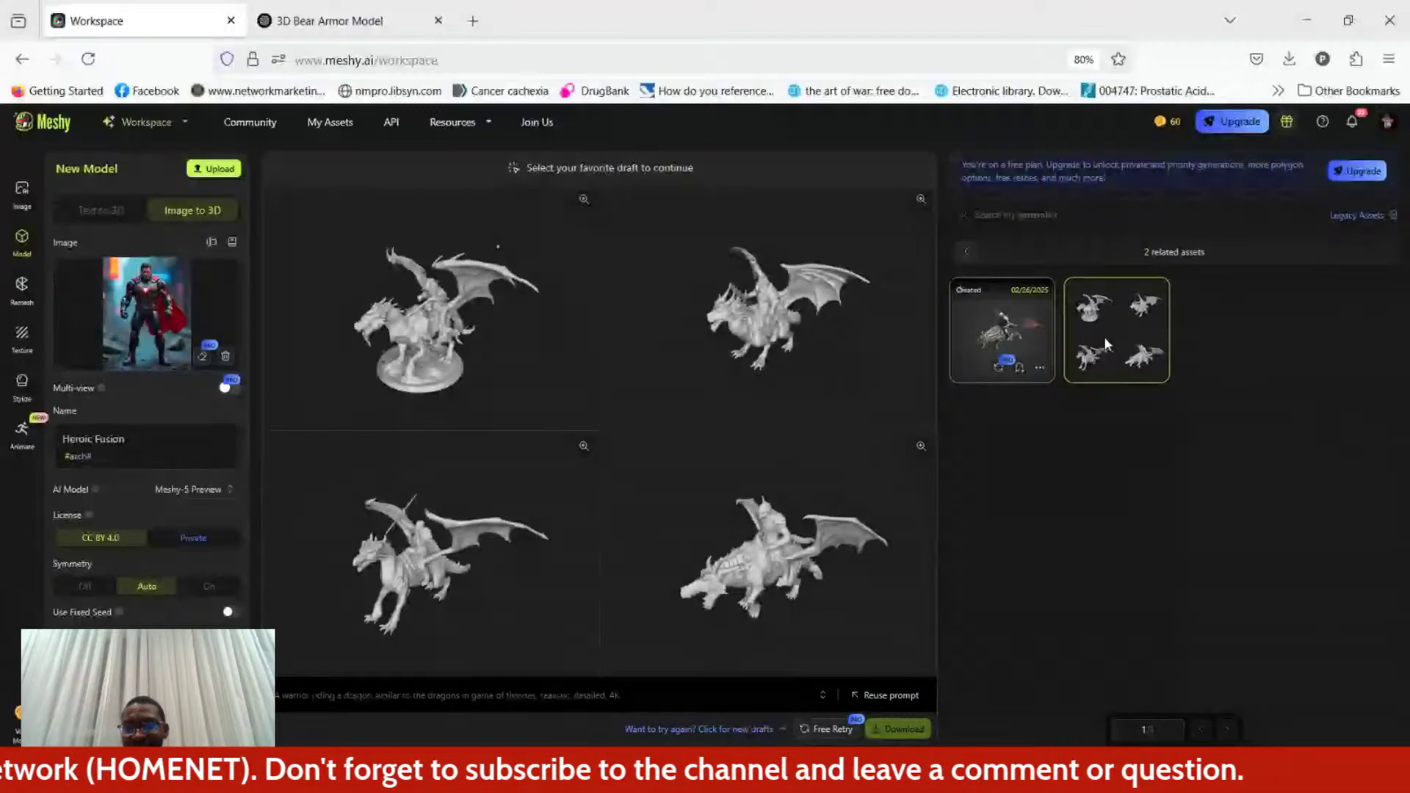
{"action": "mouse_move", "coordinate": [1121, 350]}
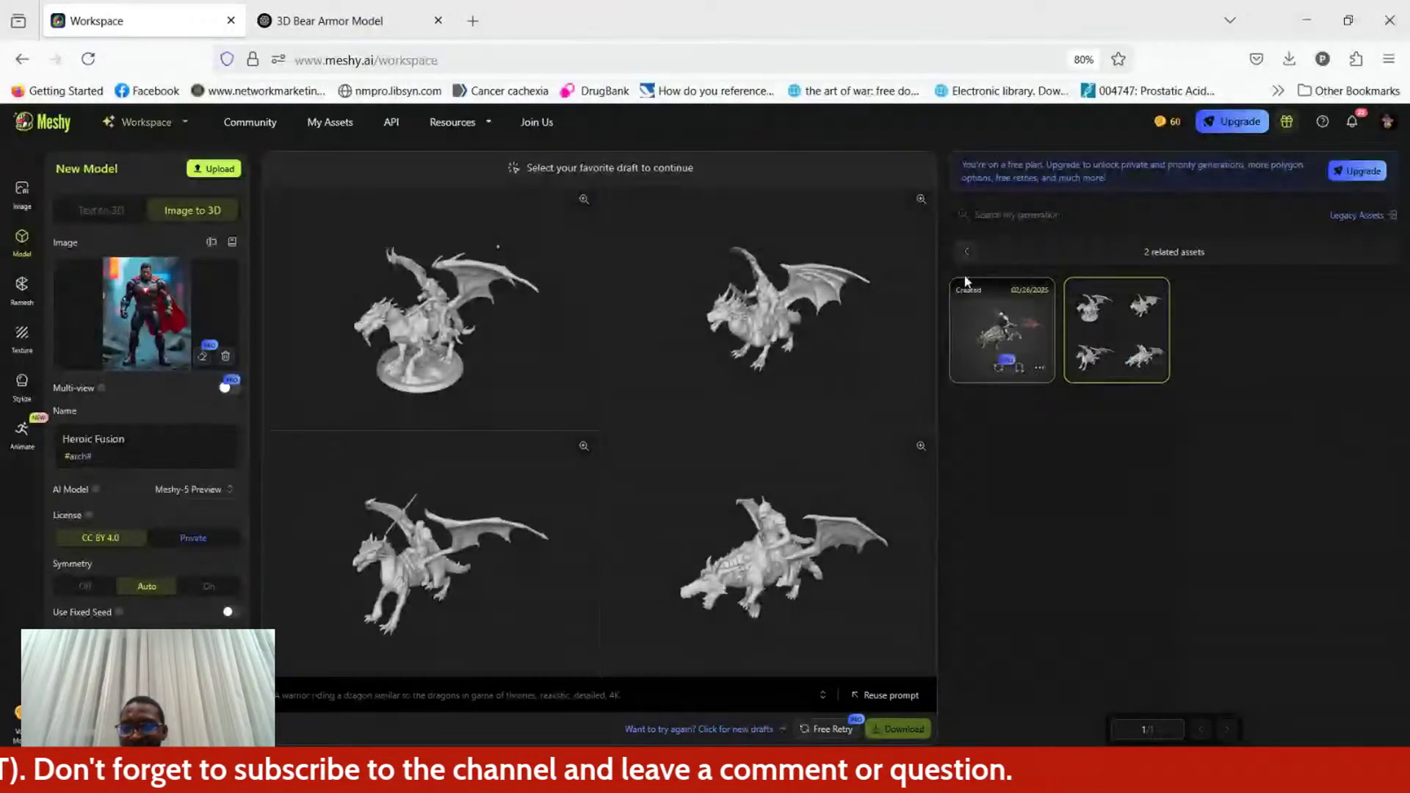
{"action": "left_click", "coordinate": [966, 251]}
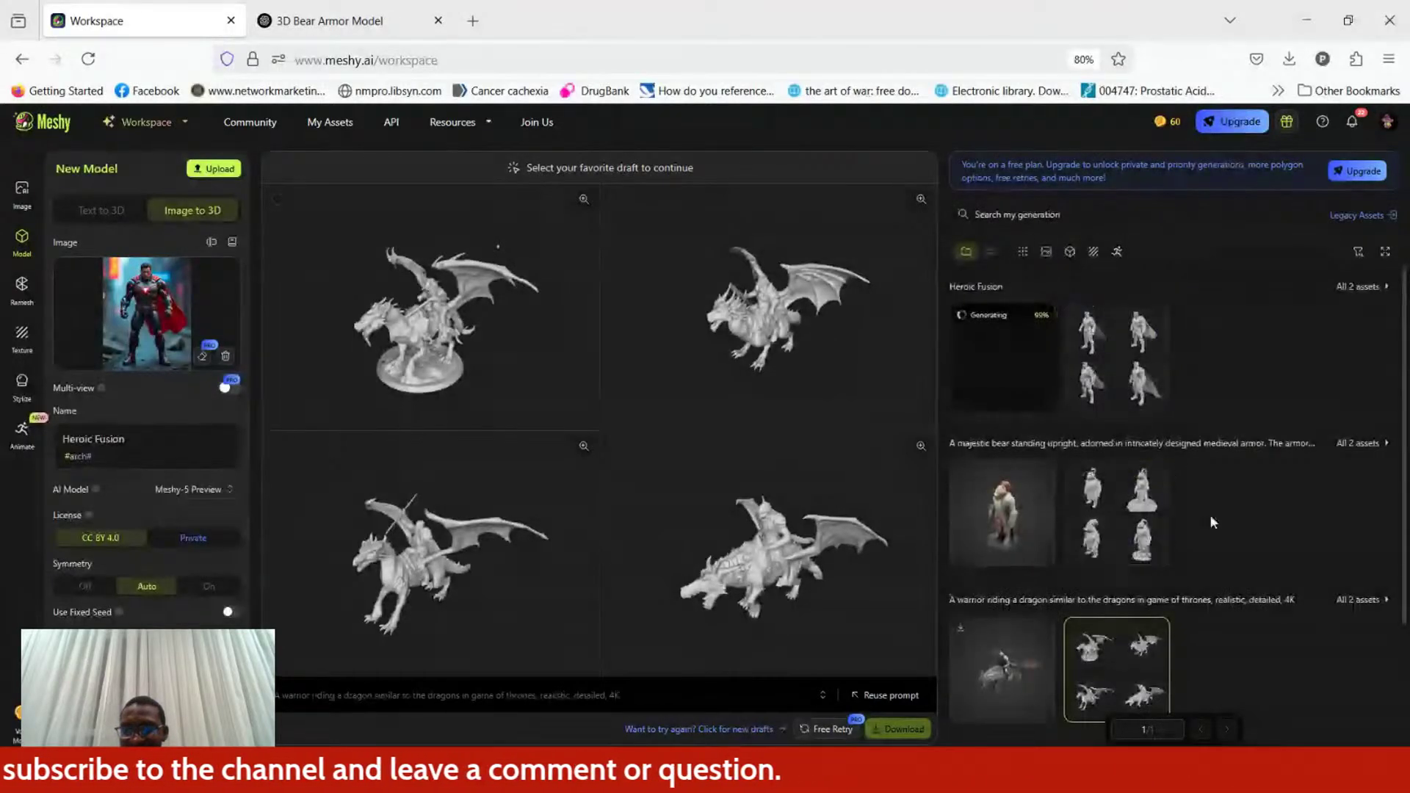
Open the medieval king's head model from the asset list and rotate it to examine it
{"action": "scroll", "coordinate": [1116, 580], "scroll_direction": "down", "scroll_amount": 1}
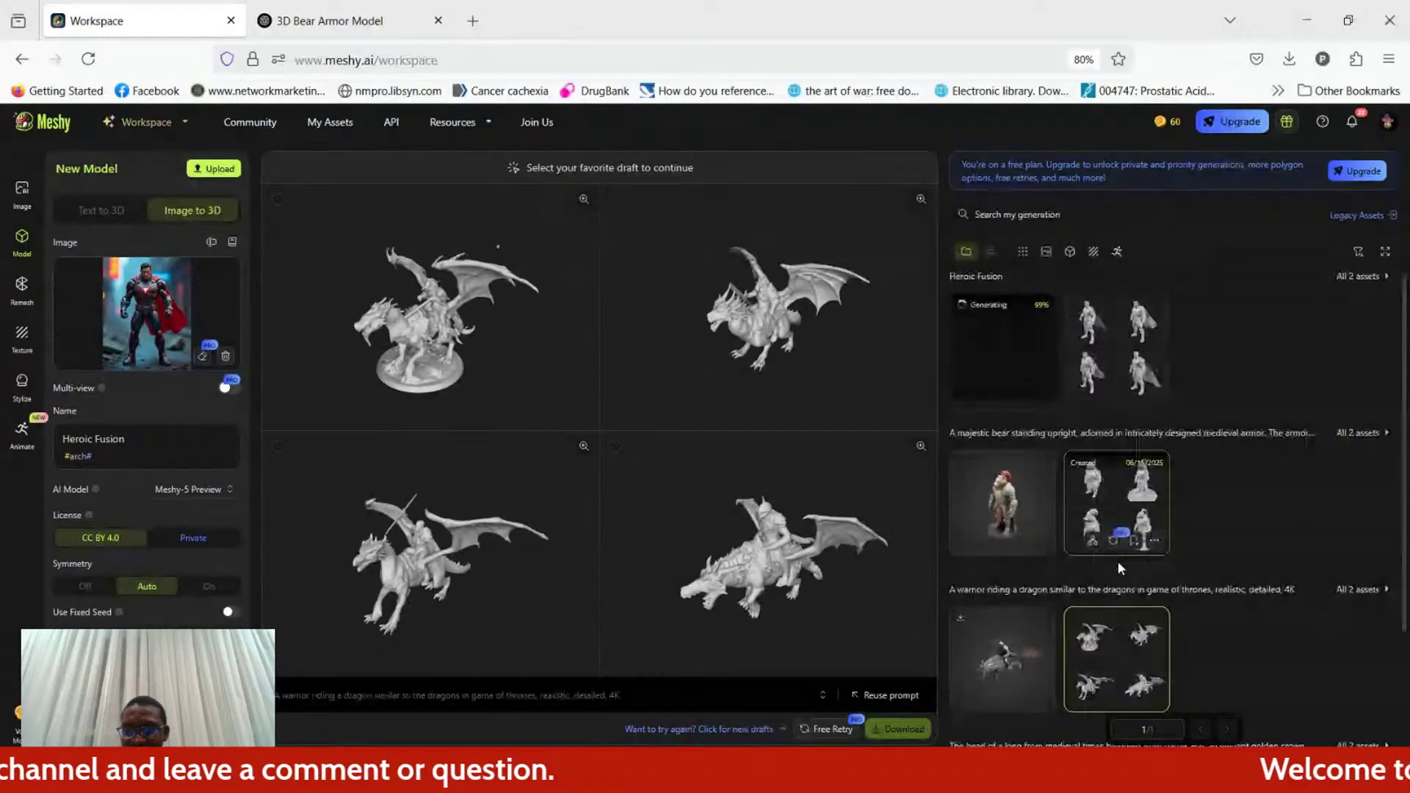
{"action": "scroll", "coordinate": [1117, 561], "scroll_direction": "down", "scroll_amount": 3}
{"action": "left_click", "coordinate": [1039, 654]}
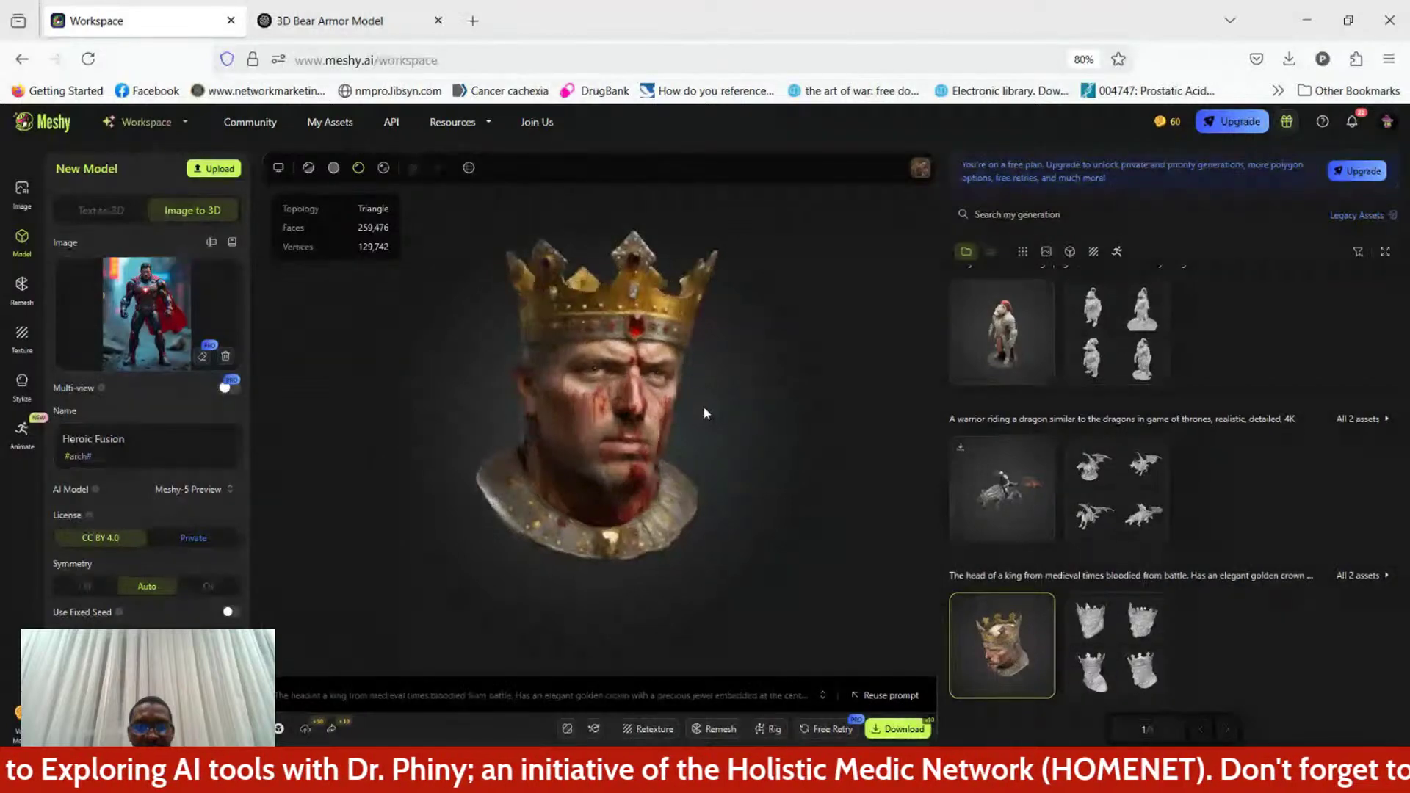
{"action": "left_click_drag", "start_coordinate": [703, 405], "coordinate": [786, 396]}
Open the textured Heroic Fusion model and rotate it to examine it from several sides
{"action": "scroll", "coordinate": [1210, 429], "scroll_direction": "up", "scroll_amount": 2}
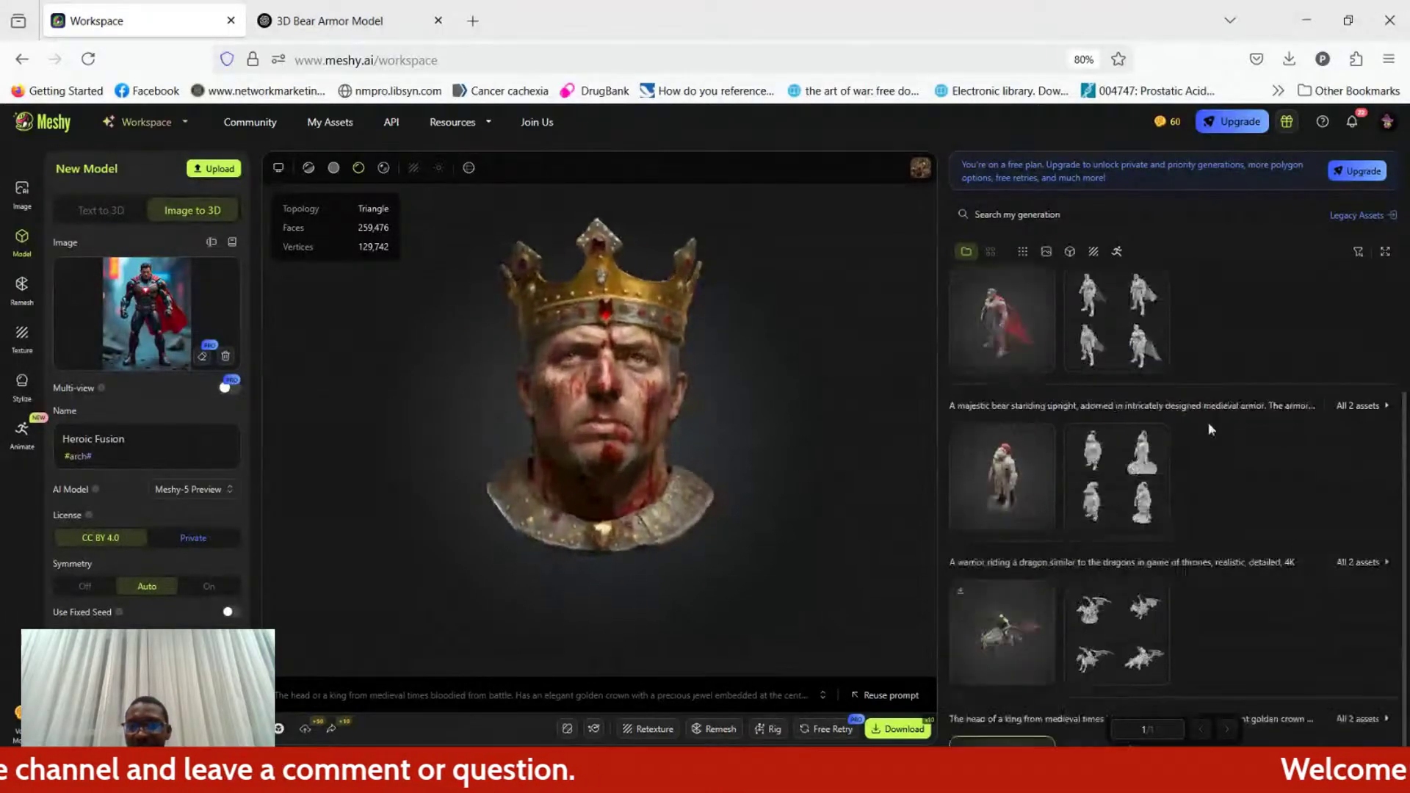
{"action": "scroll", "coordinate": [1210, 430], "scroll_direction": "up", "scroll_amount": 1}
{"action": "mouse_move", "coordinate": [1003, 376]}
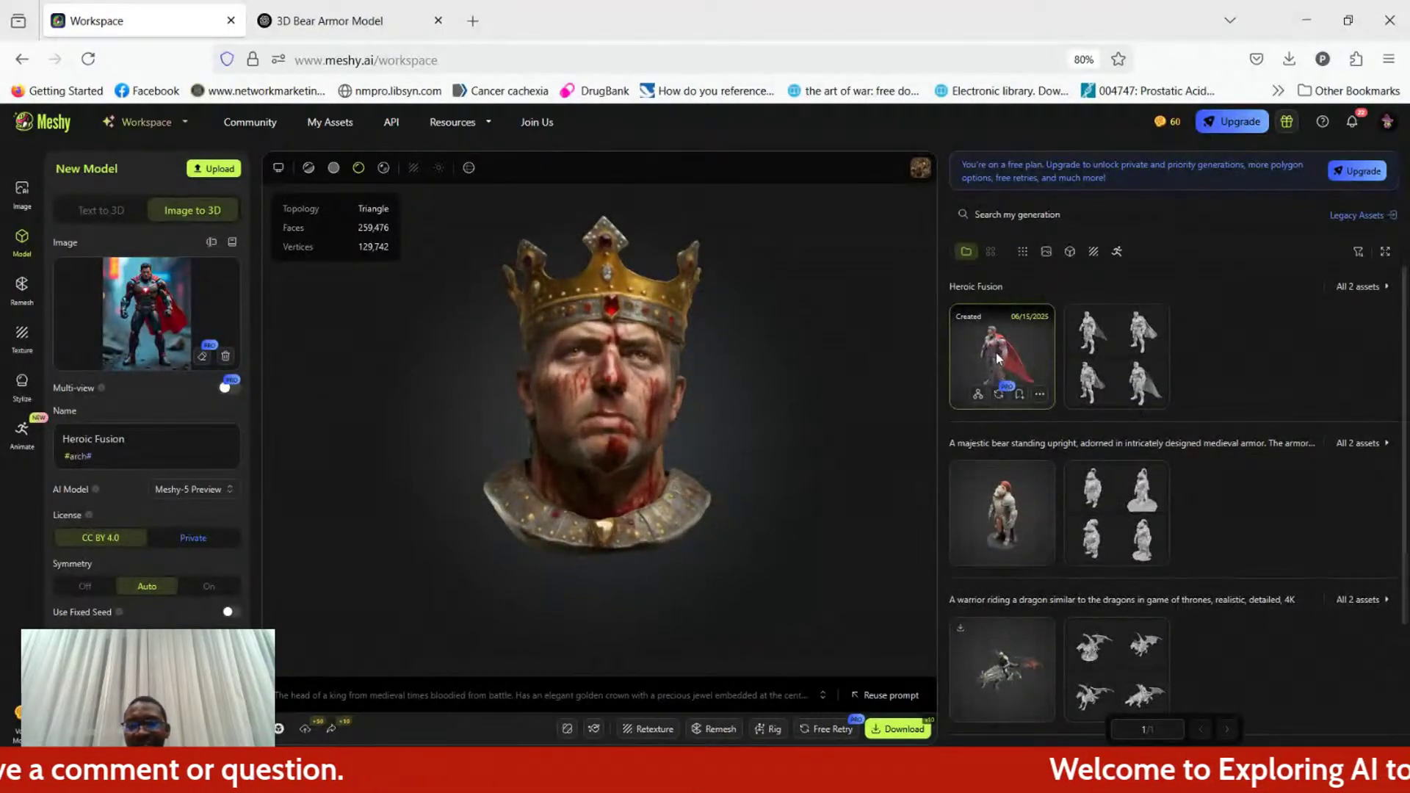
{"action": "left_click", "coordinate": [998, 358]}
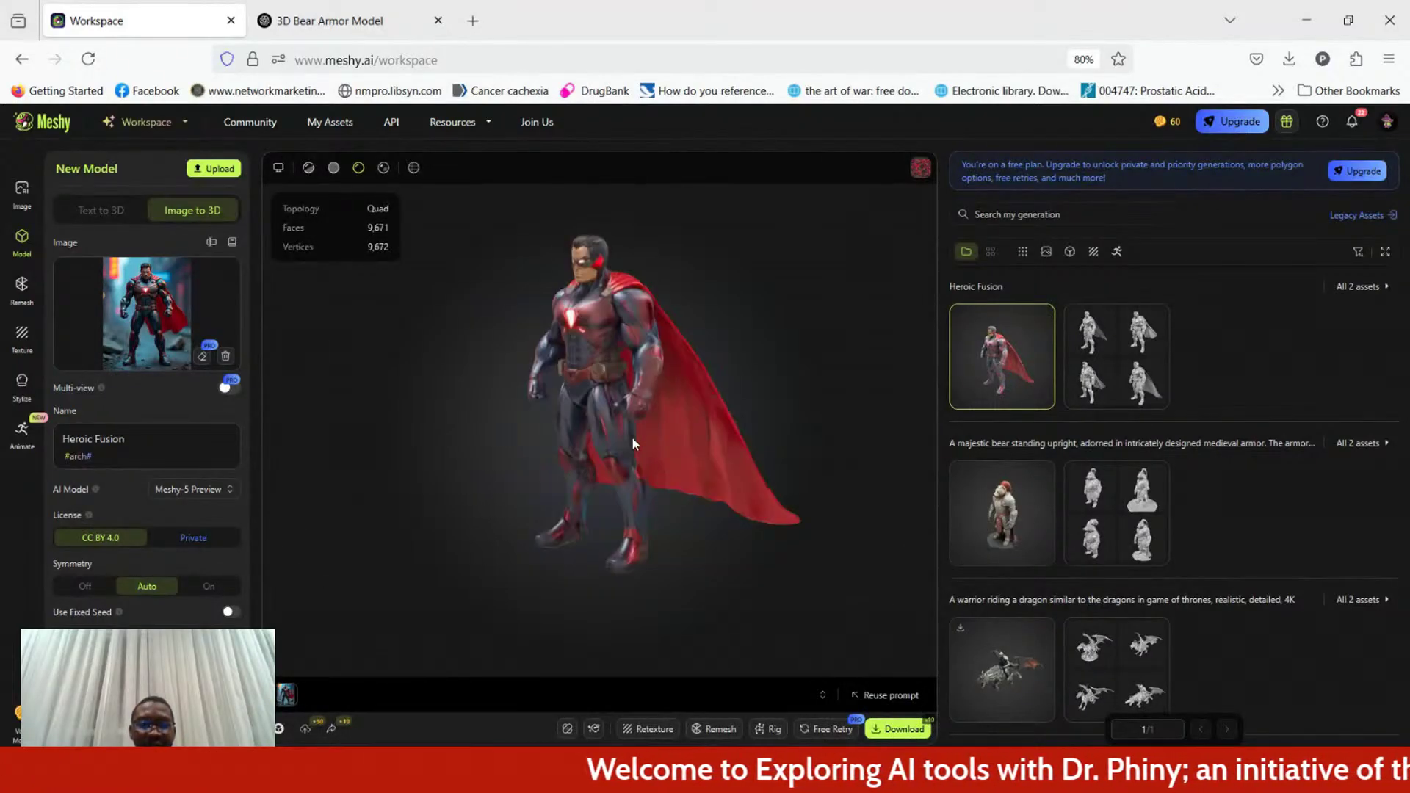
{"action": "left_click_drag", "start_coordinate": [570, 352], "coordinate": [619, 404]}
{"action": "left_click_drag", "start_coordinate": [663, 403], "coordinate": [577, 410]}
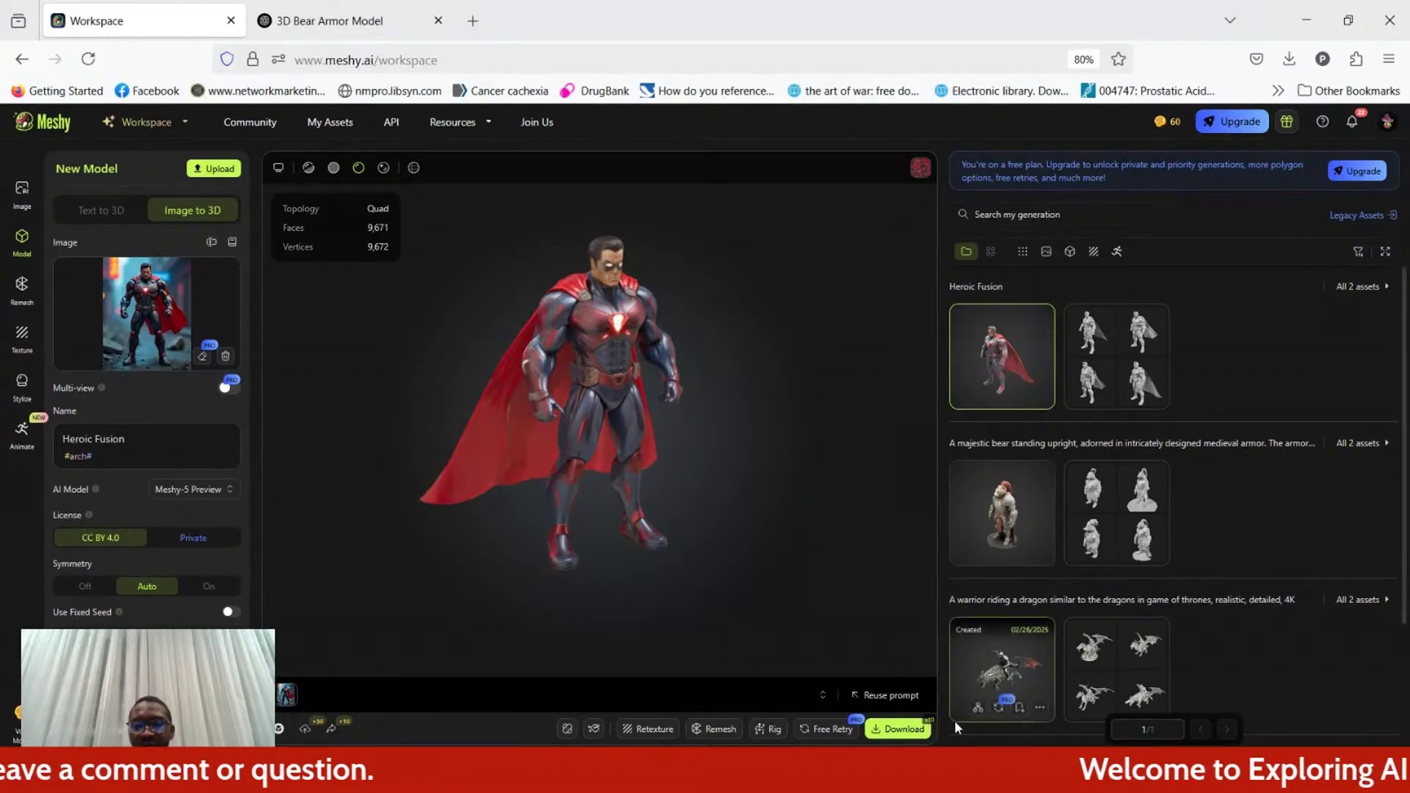
Check the file formats offered in the Heroic Fusion model's download settings, then close them without downloading
{"action": "left_click", "coordinate": [896, 733]}
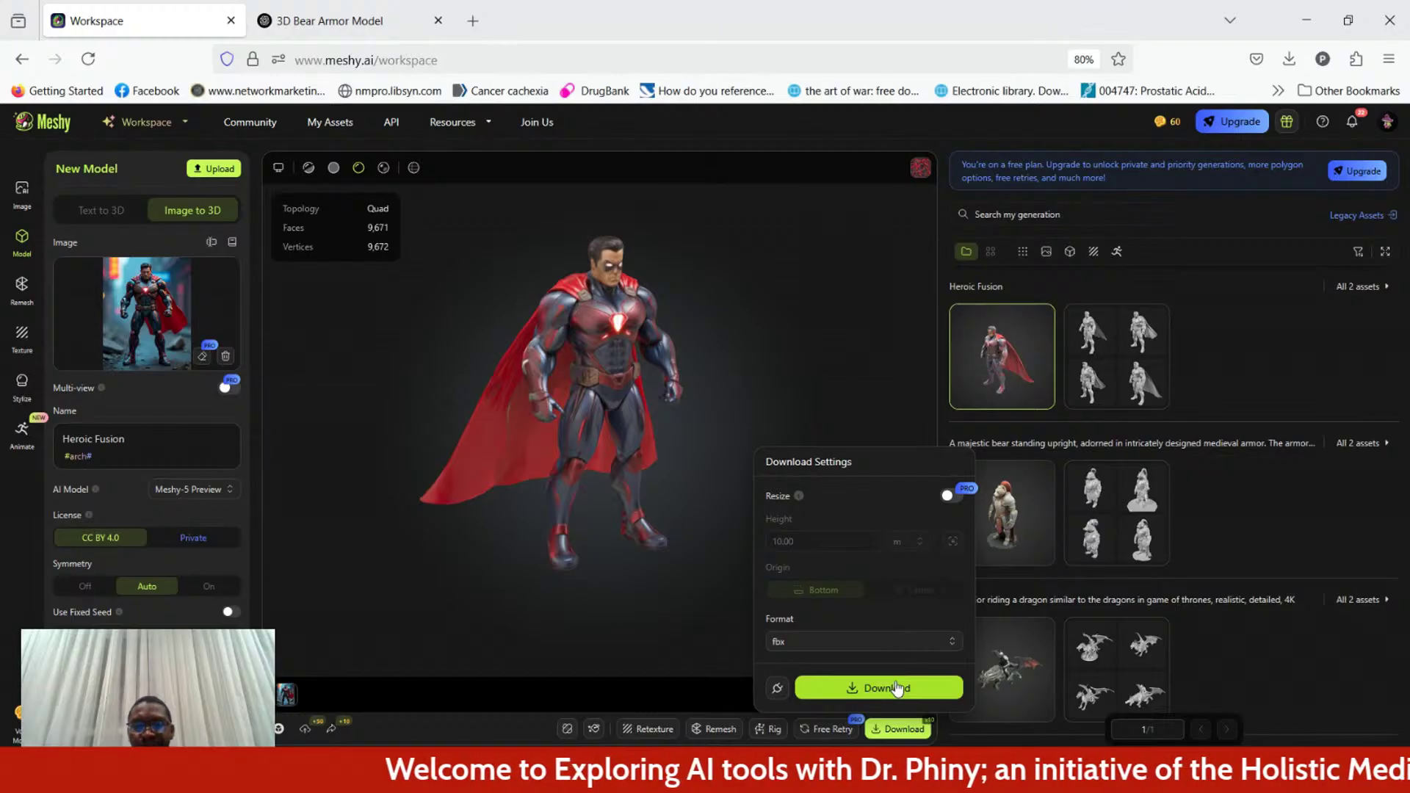
{"action": "left_click", "coordinate": [864, 641]}
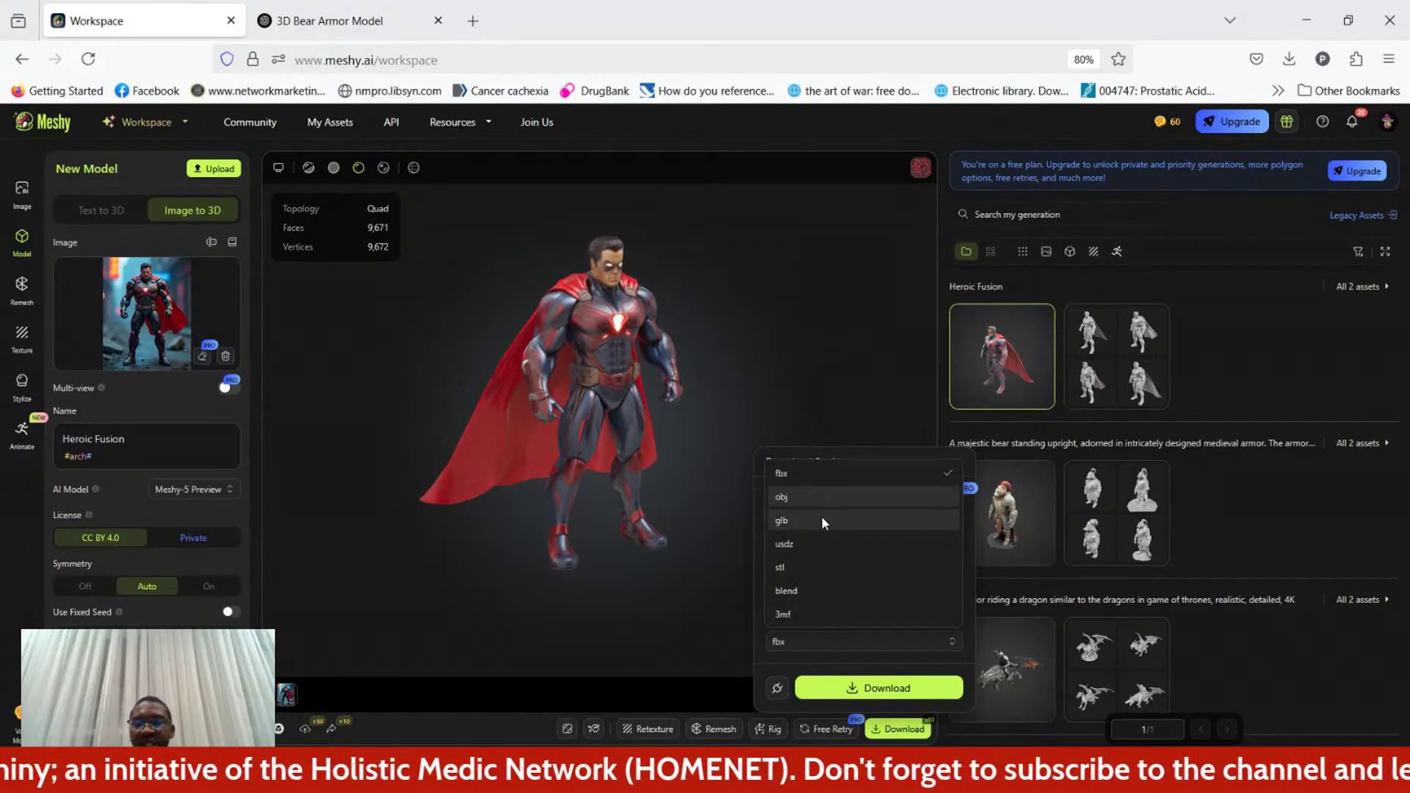
{"action": "left_click", "coordinate": [626, 504]}
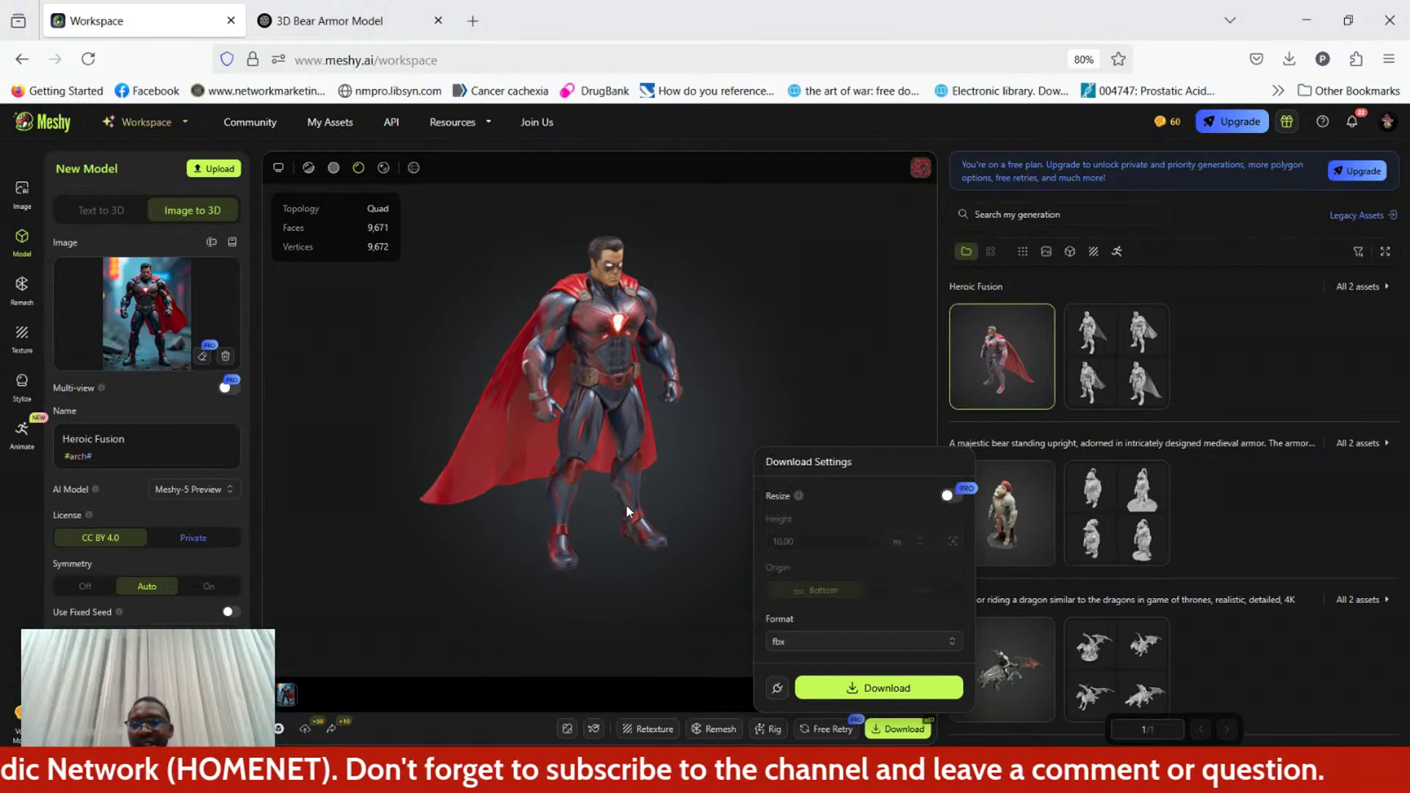
{"action": "left_click", "coordinate": [674, 597]}
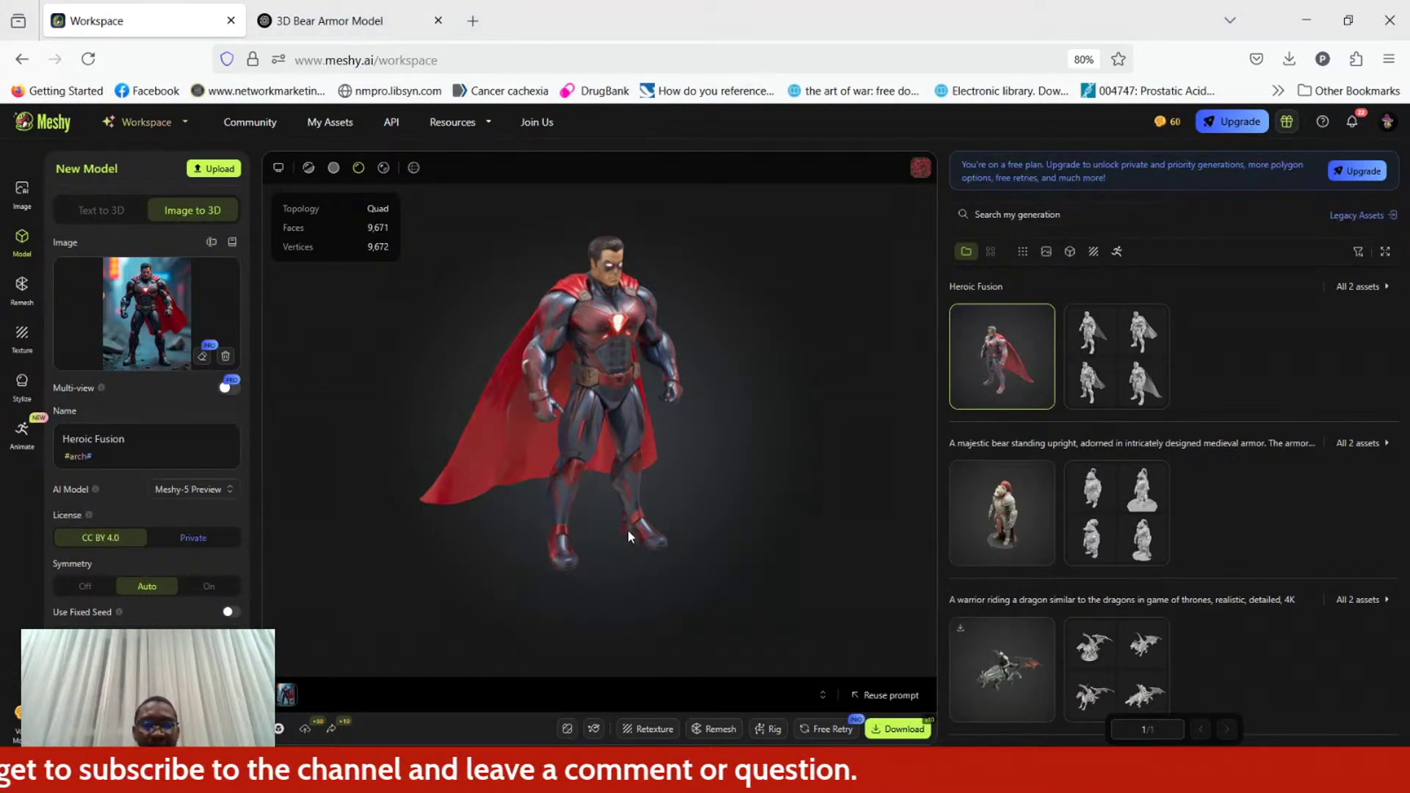
Start rigging the Heroic Fusion model for animation with the Humanoid character type
{"action": "left_click_drag", "start_coordinate": [627, 528], "coordinate": [569, 527]}
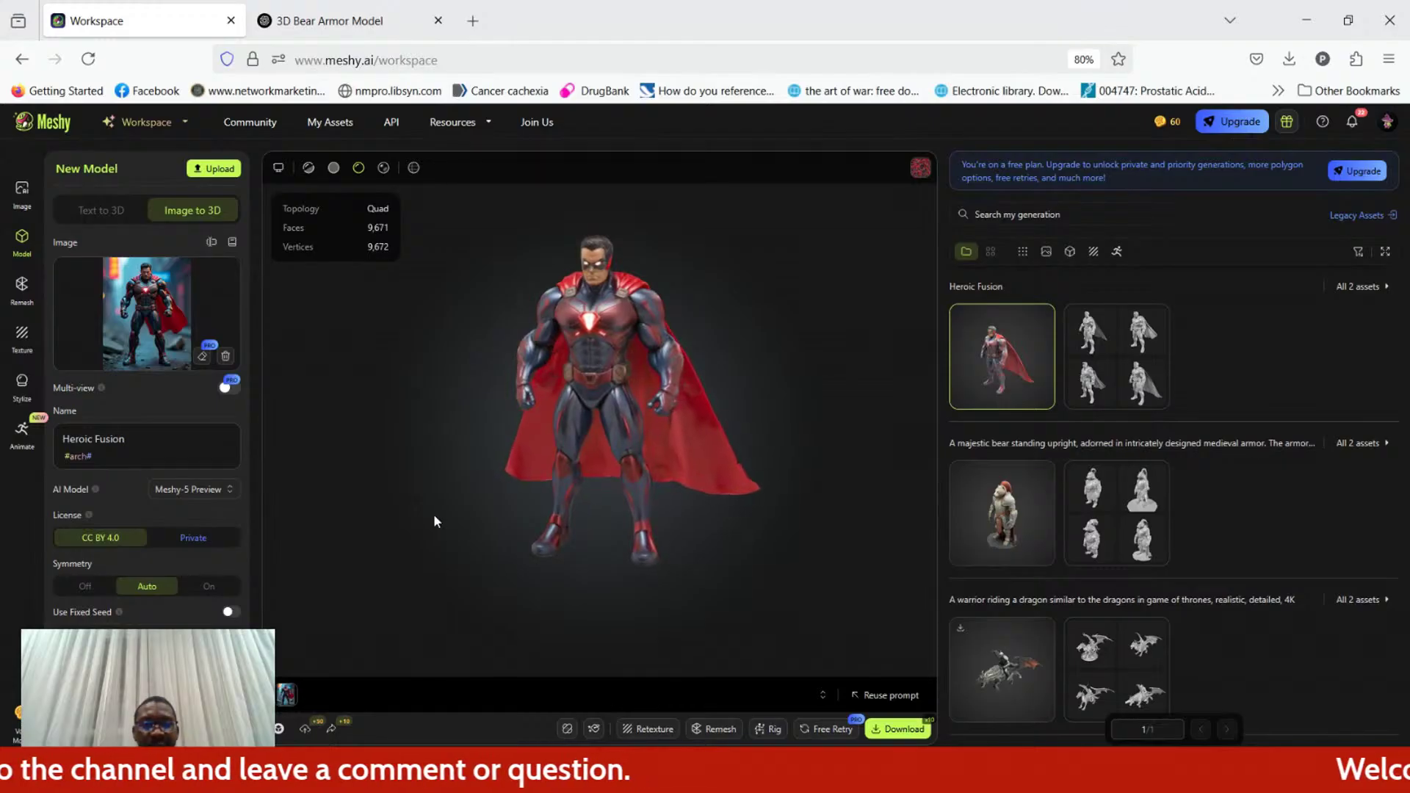
{"action": "left_click", "coordinate": [21, 433]}
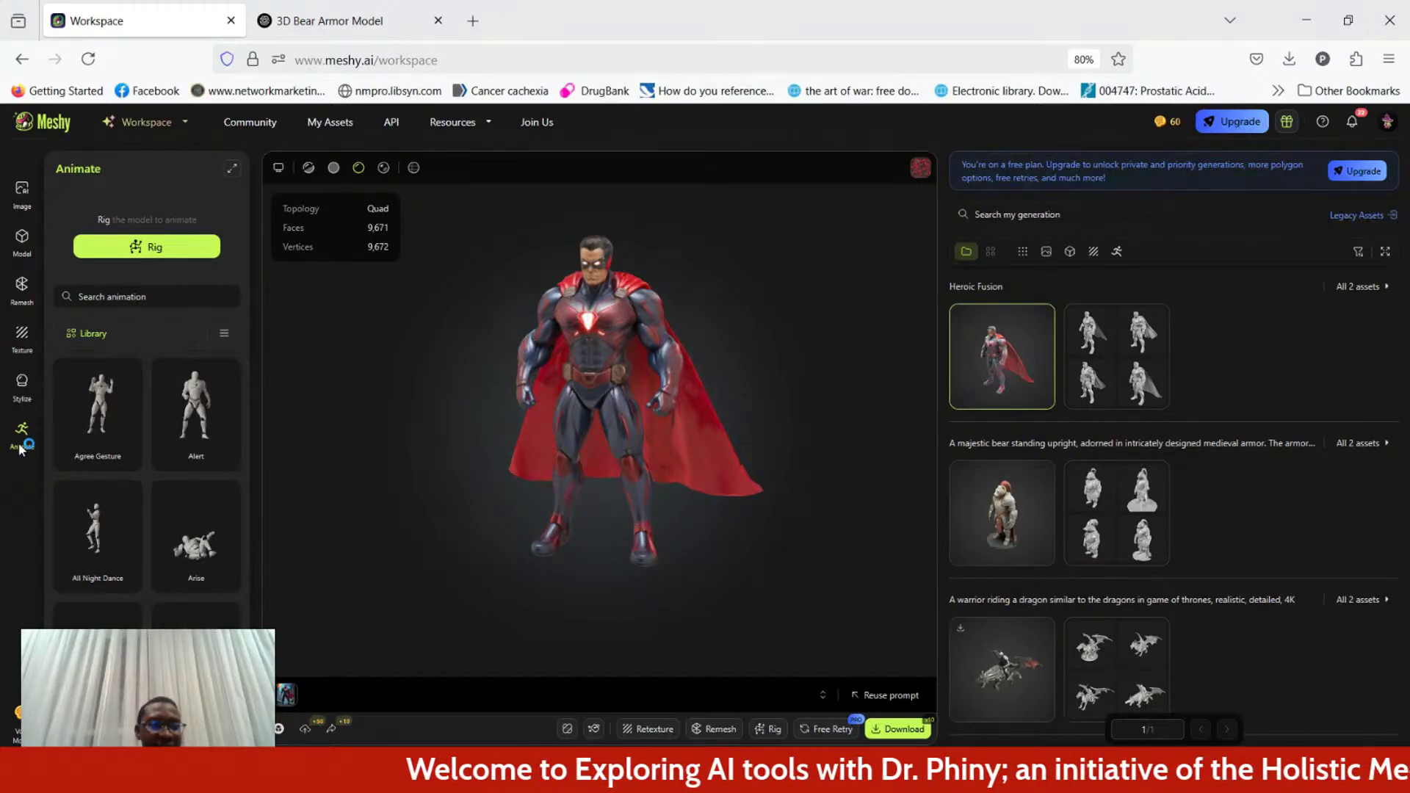
{"action": "left_click", "coordinate": [168, 259]}
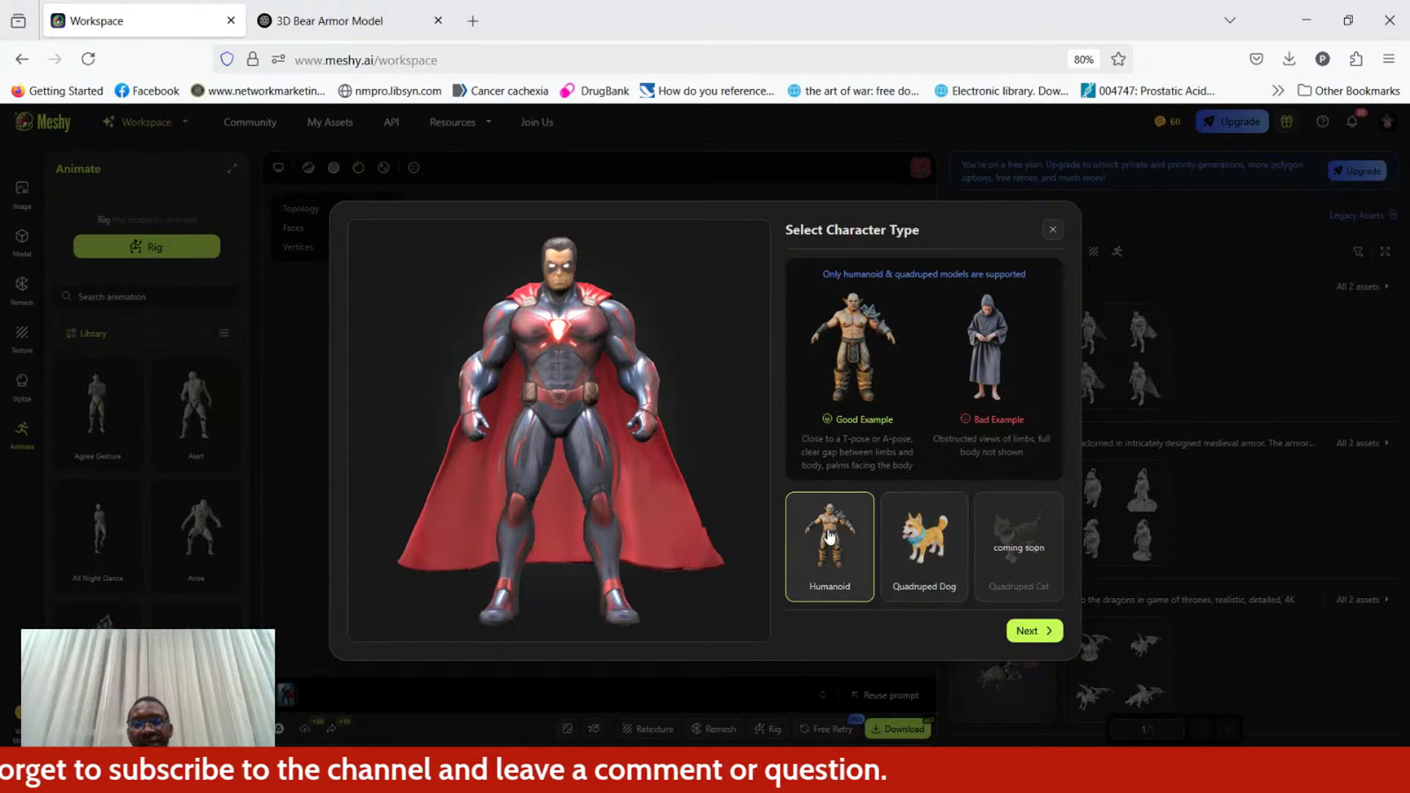
{"action": "left_click", "coordinate": [1031, 632]}
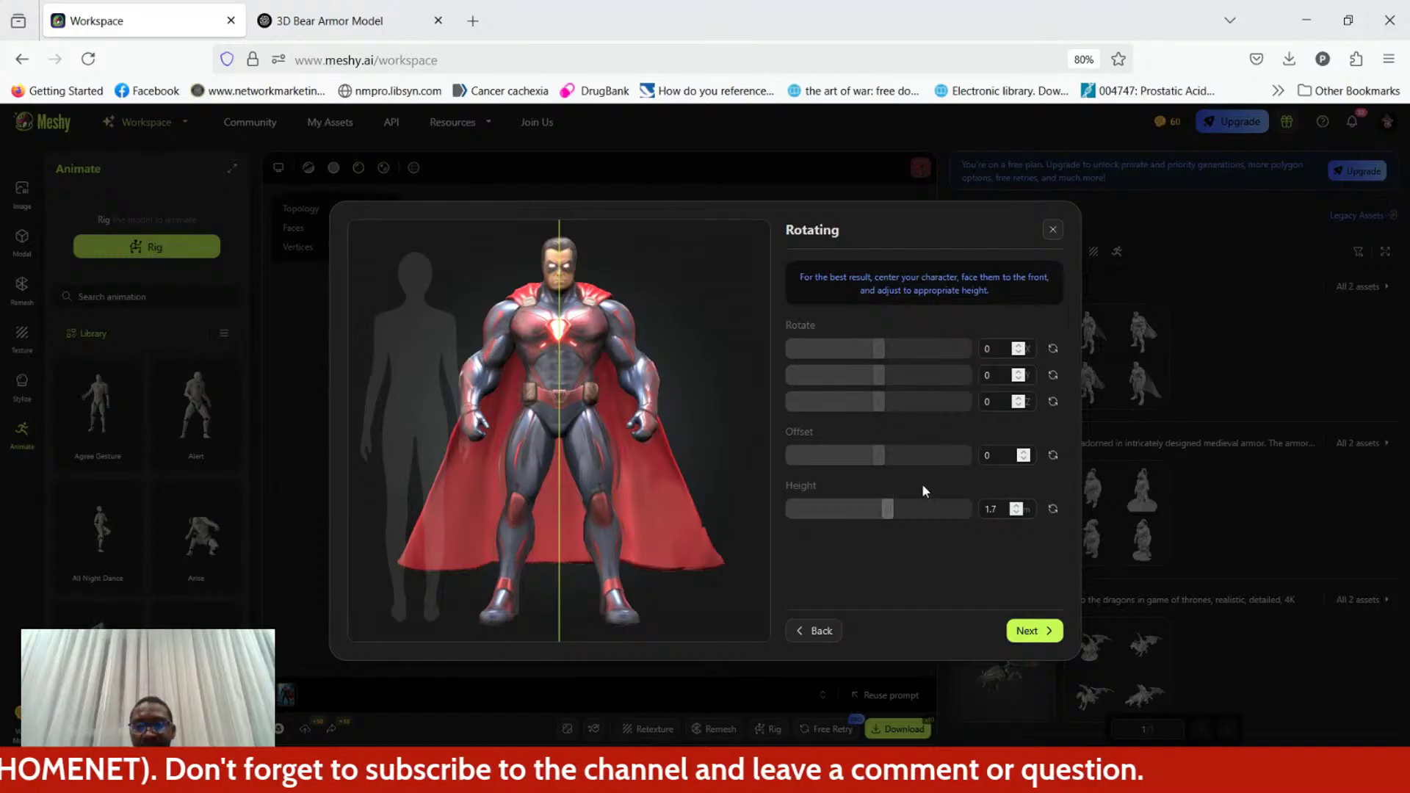
Try shifting the character's offset to 0.528, then restore the offset to 0
{"action": "left_click_drag", "start_coordinate": [878, 455], "coordinate": [926, 457]}
{"action": "mouse_move", "coordinate": [902, 455]}
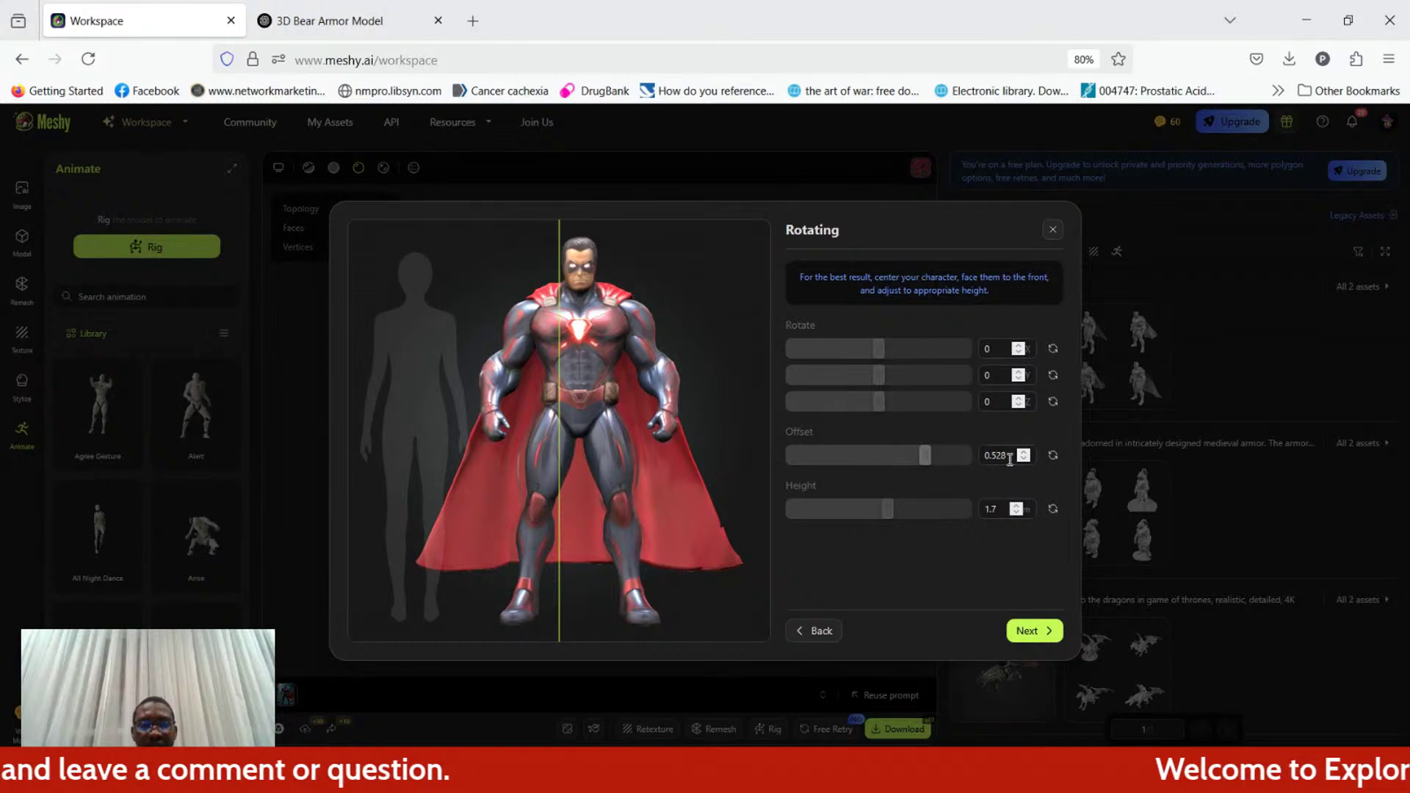
{"action": "left_click", "coordinate": [1009, 457]}
{"action": "key", "text": "BackSpace"}
{"action": "key", "text": "BackSpace"}
{"action": "key", "text": "BackSpace"}
{"action": "key", "text": "BackSpace"}
{"action": "key", "text": "BackSpace"}
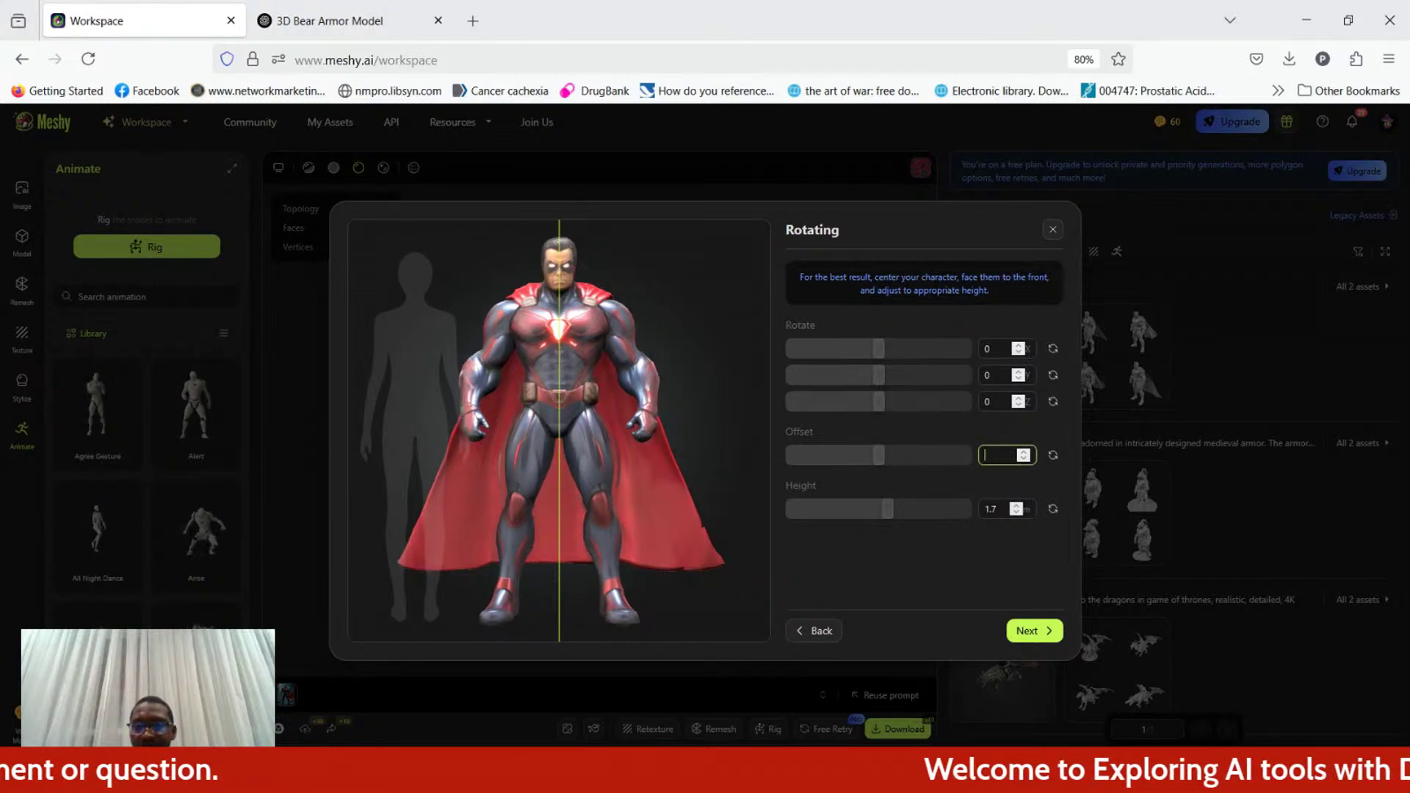
{"action": "type", "text": "0"}
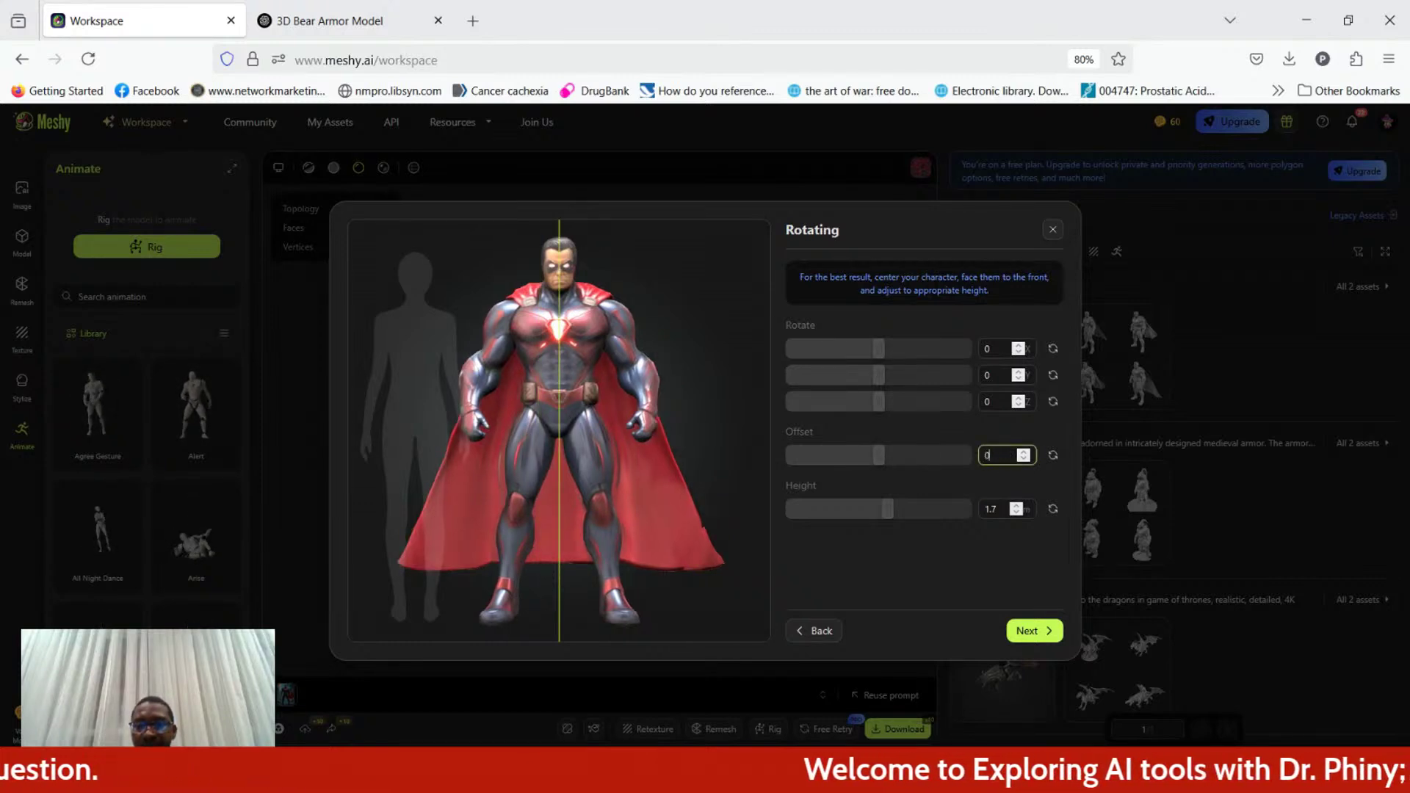
{"action": "left_click", "coordinate": [974, 556]}
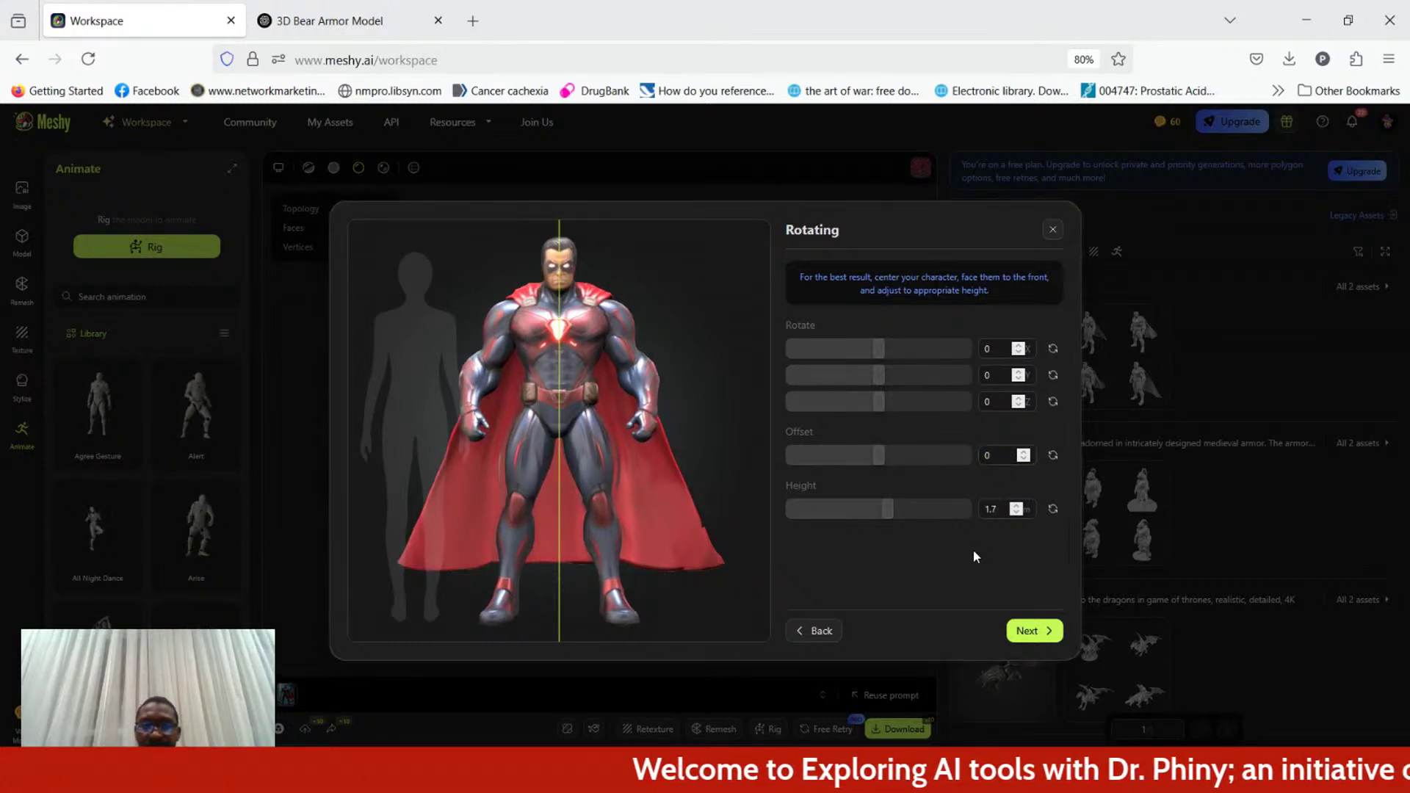
Accept the rotation, offset and height, move the chin marker down onto the chin, and move the shoulder markers slightly outward with symmetry on
{"action": "left_click", "coordinate": [1030, 632]}
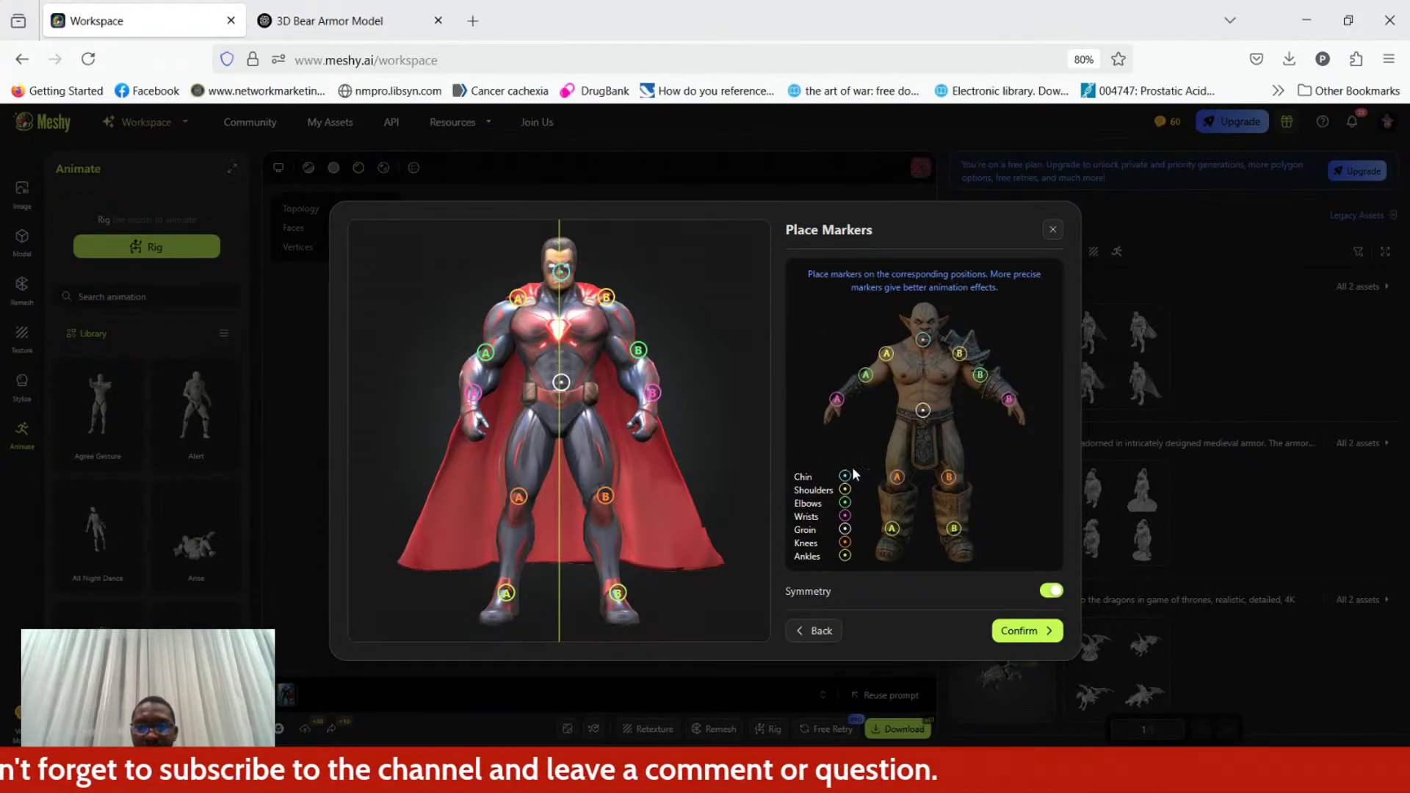
{"action": "left_click_drag", "start_coordinate": [563, 271], "coordinate": [560, 290]}
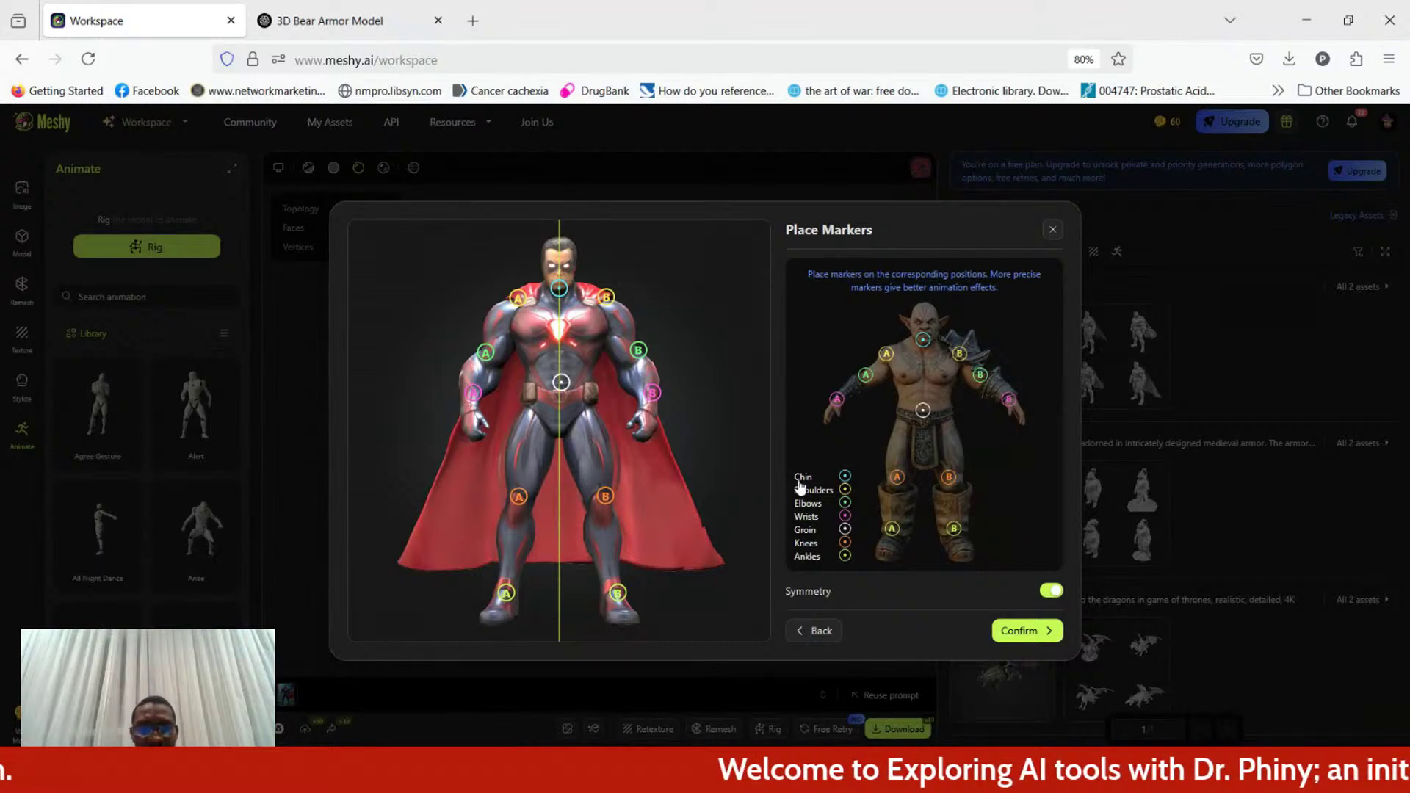
{"action": "left_click", "coordinate": [606, 303]}
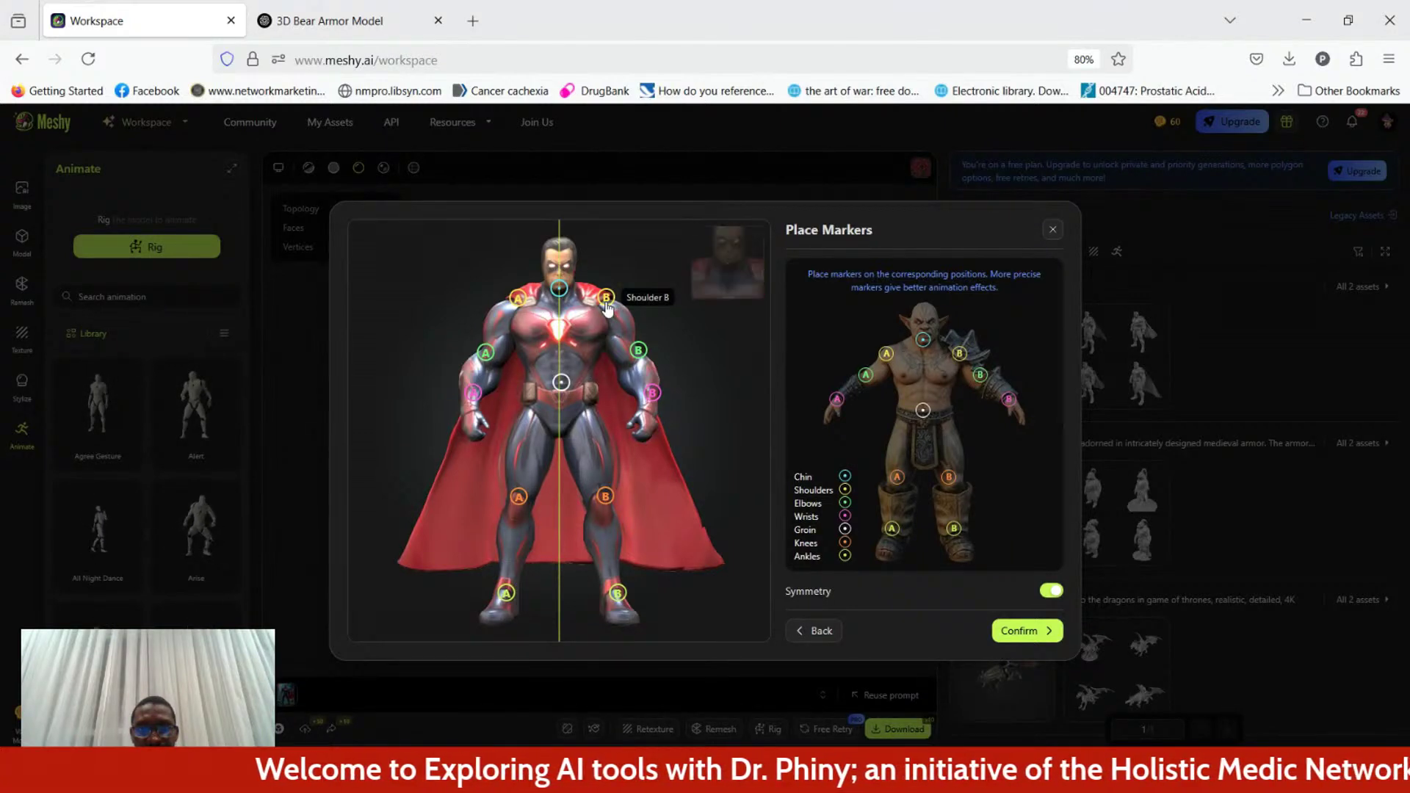
{"action": "left_click_drag", "start_coordinate": [607, 299], "coordinate": [615, 303]}
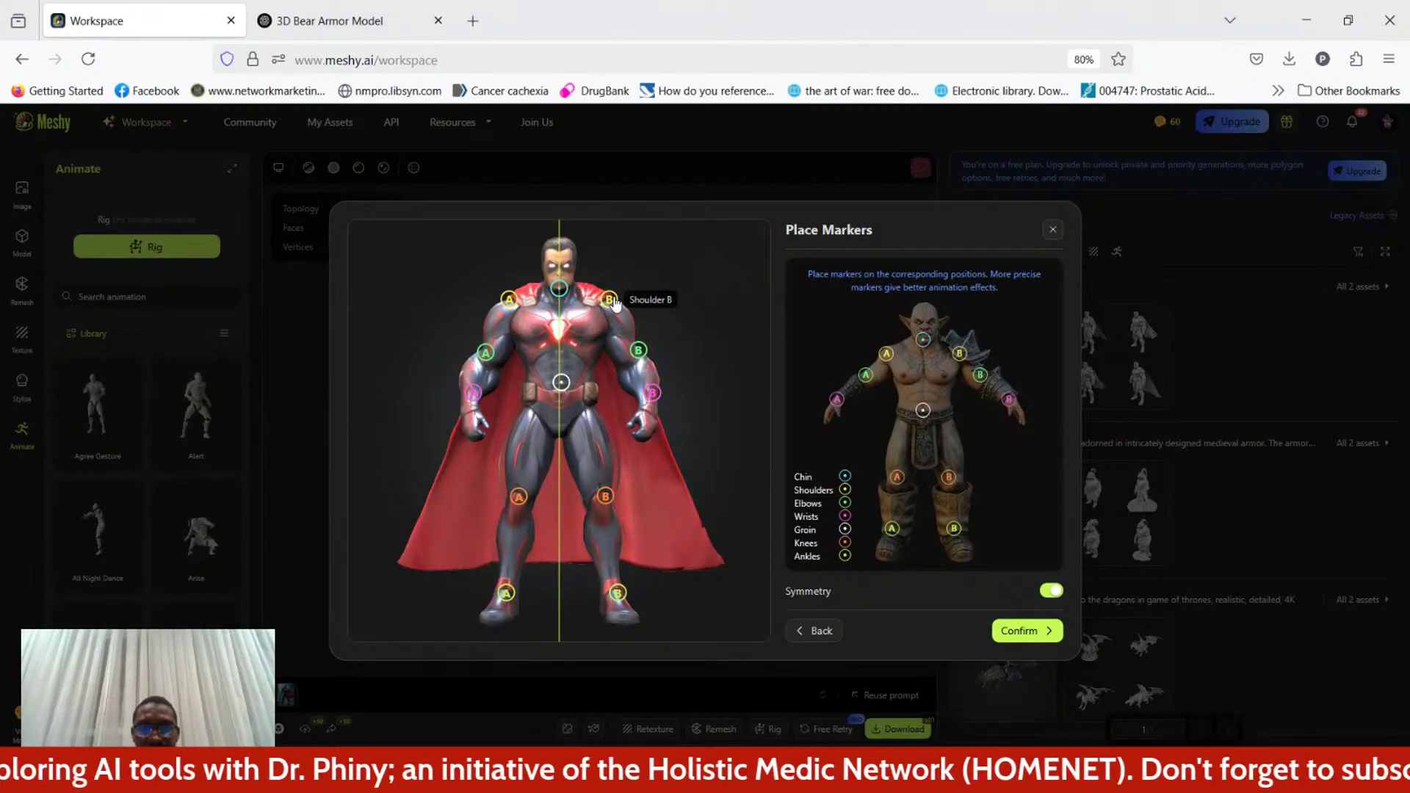